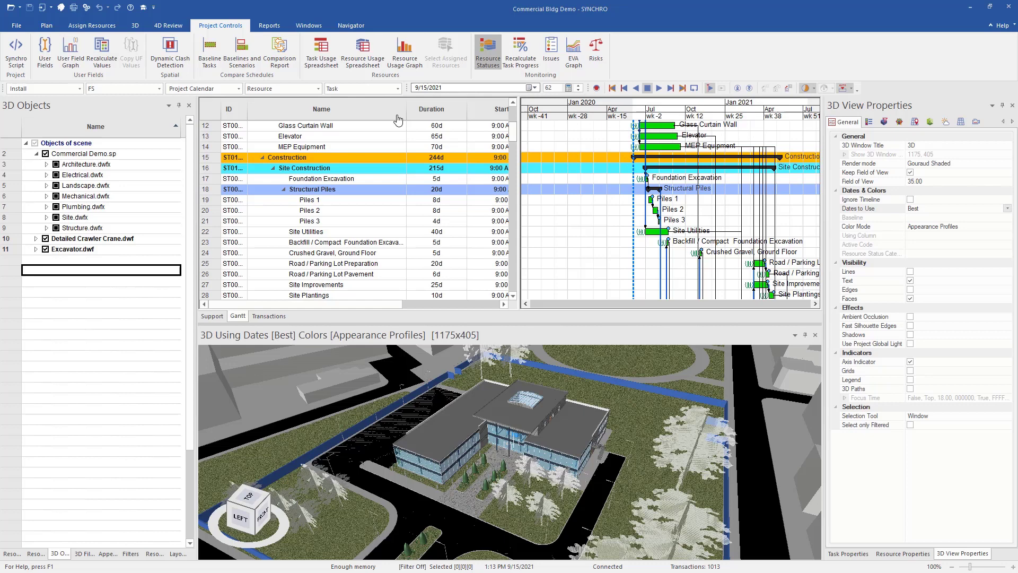
- Show the Resource Statuses panel with the Procurement and Progress status categories
click(494, 53)
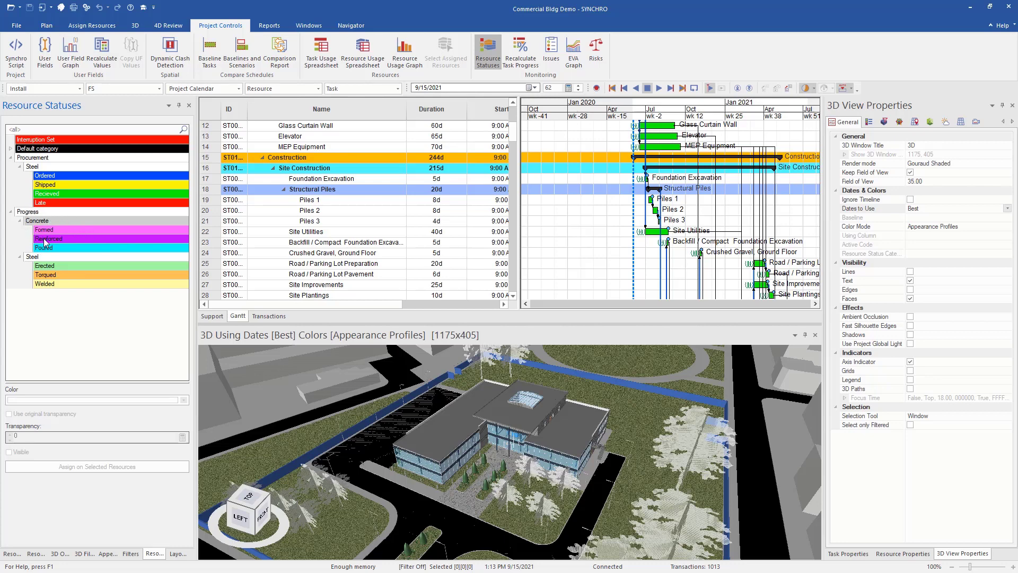
- Add a new status category named Title to the Resource Statuses tree
right_click(30, 330)
click(45, 335)
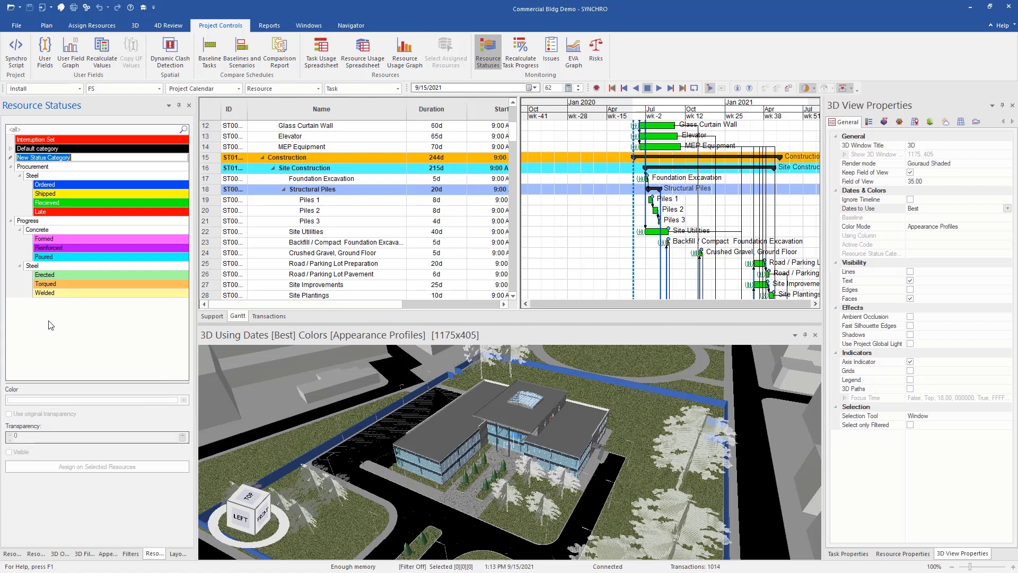
text(Title)
right_click(45, 158)
click(91, 314)
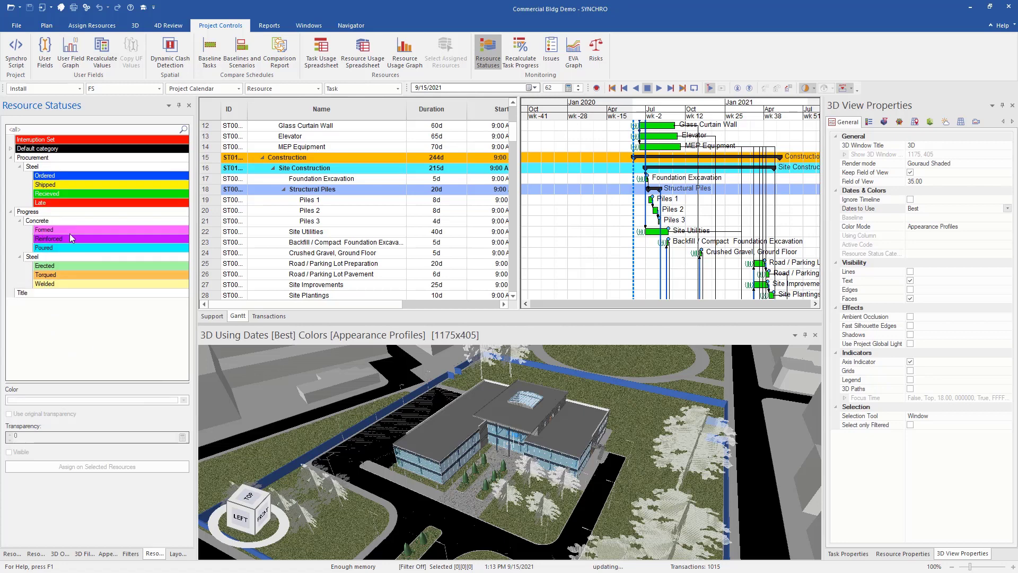
- Add a status set named Discipline under the Title category
right_click(49, 295)
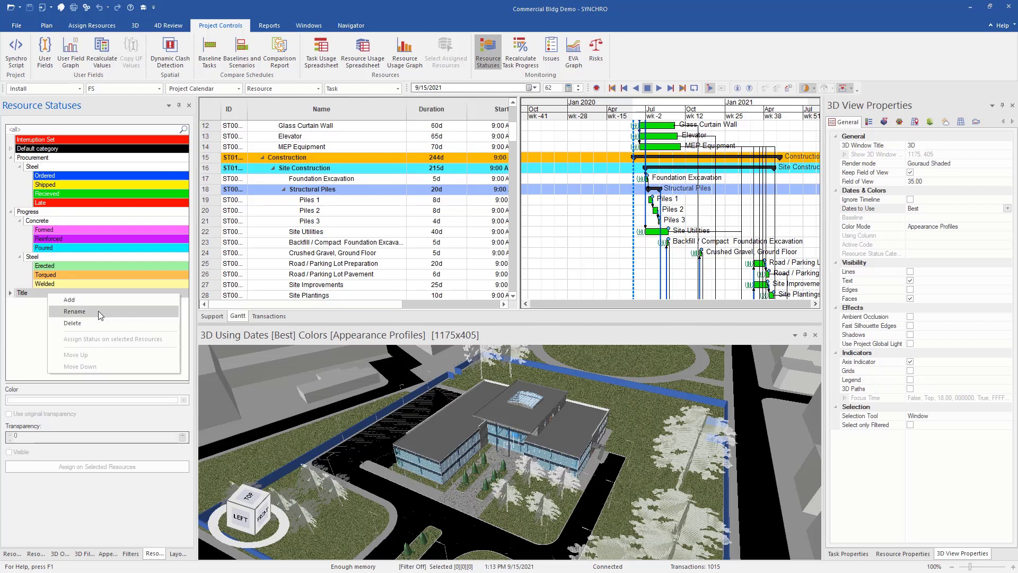
click(97, 301)
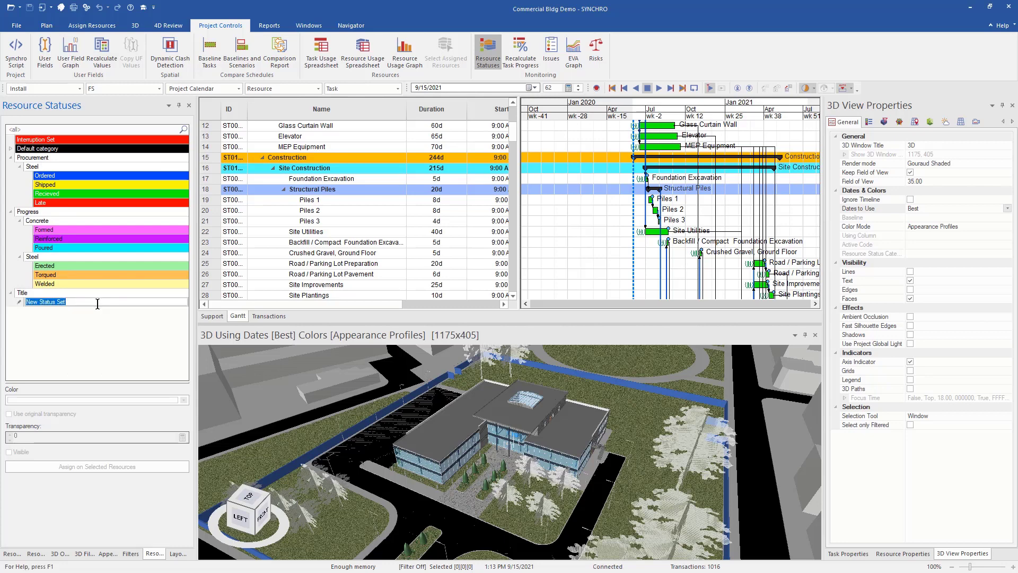
text(Discipline)
key(Return)
- Add a status named Name inside the Discipline set
right_click(82, 300)
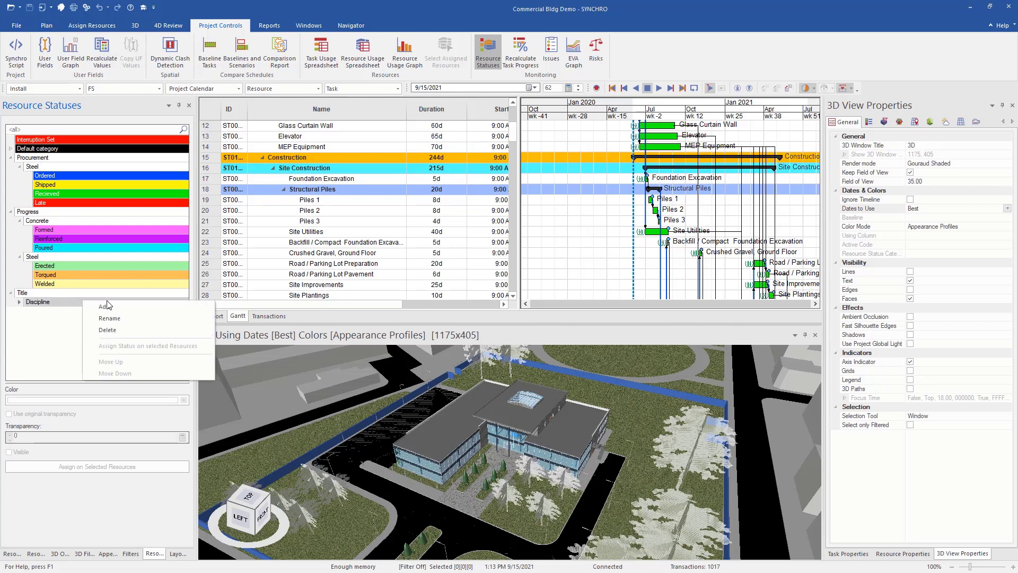
click(109, 307)
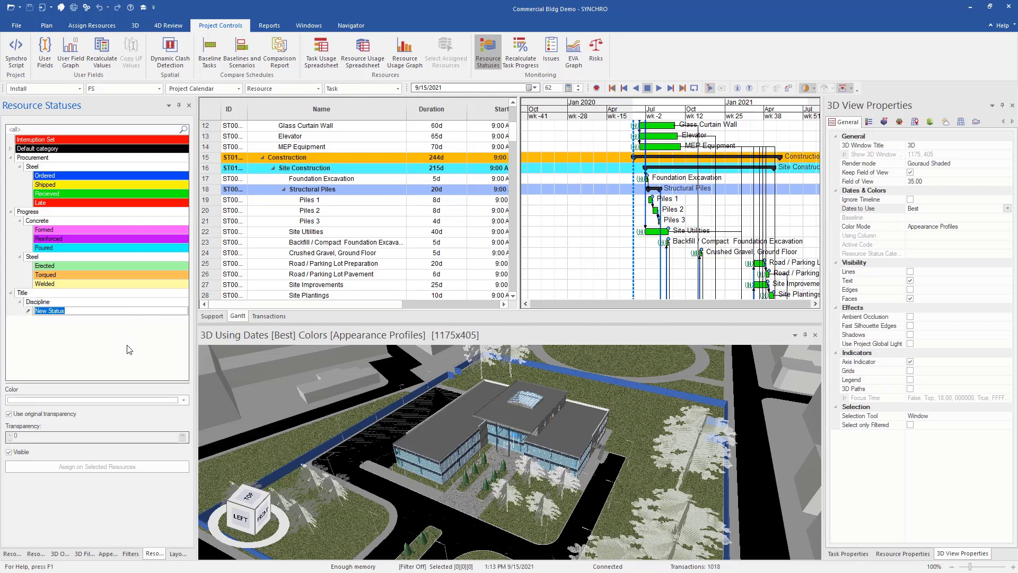
text(Name)
key(Return)
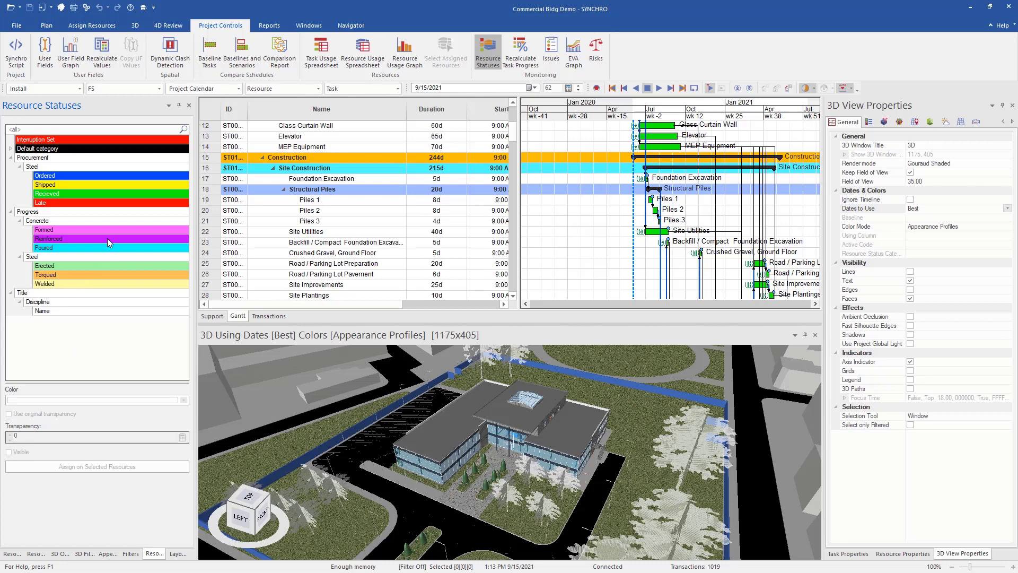
- Start Recalculate Task Progress and choose Mapping Rule (copy) to edit
click(532, 55)
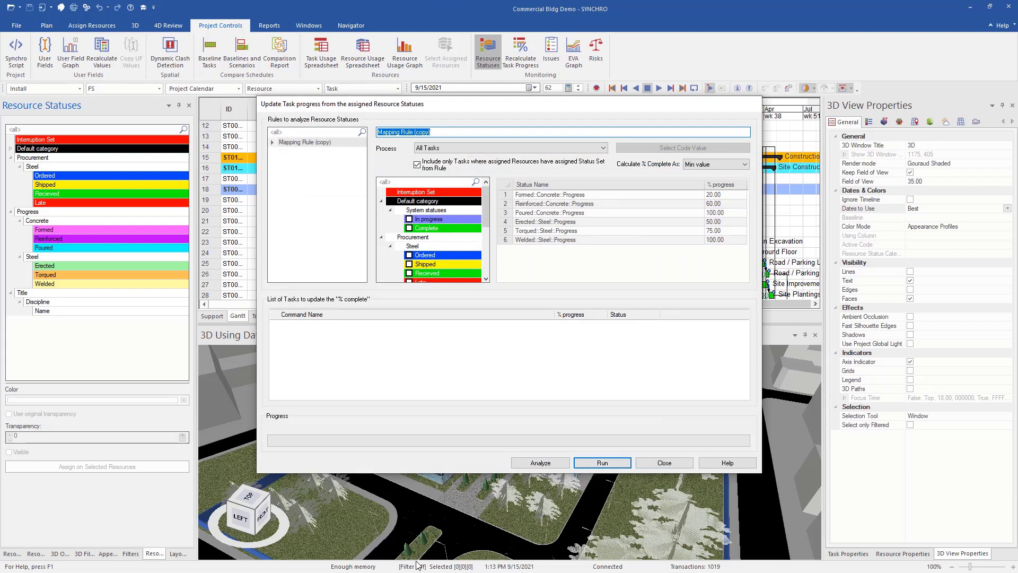
click(334, 238)
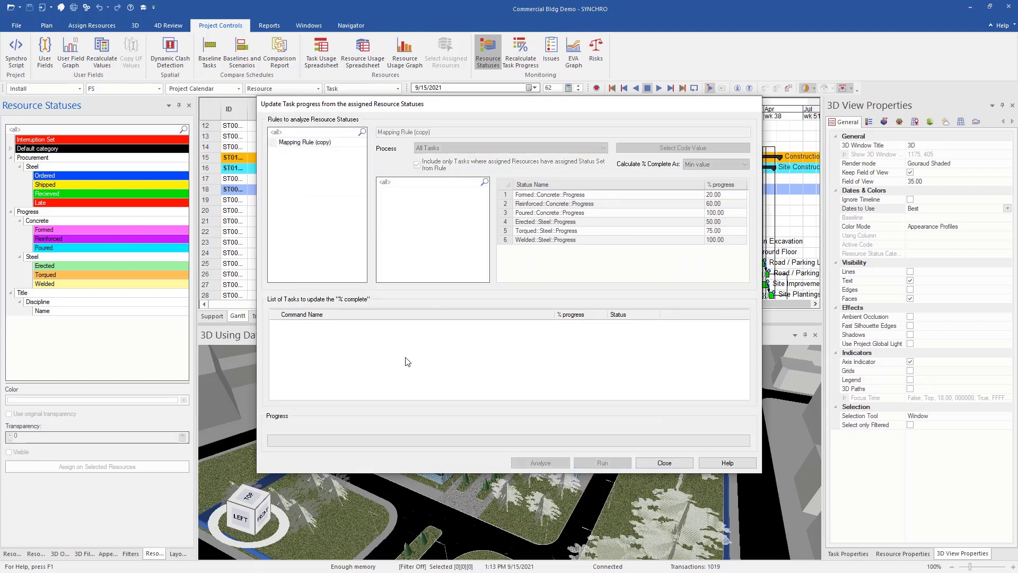
click(297, 142)
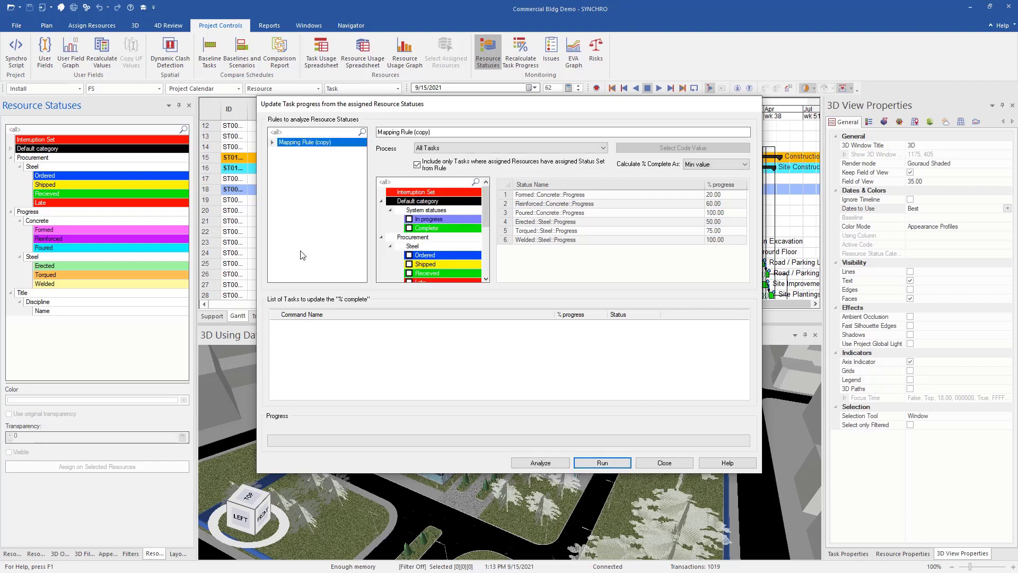
scroll(419, 225, down, 4)
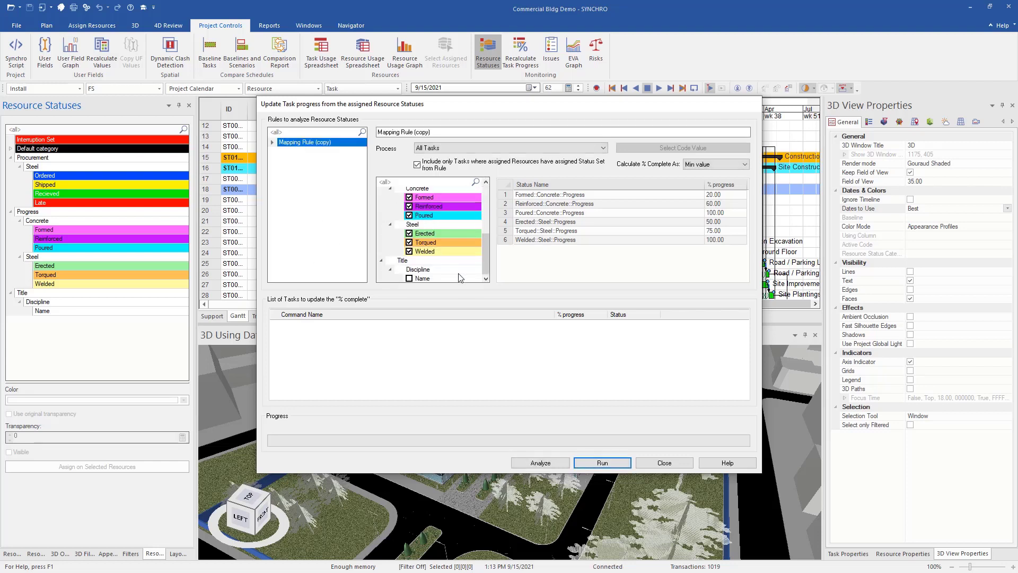
scroll(488, 270, up, 1)
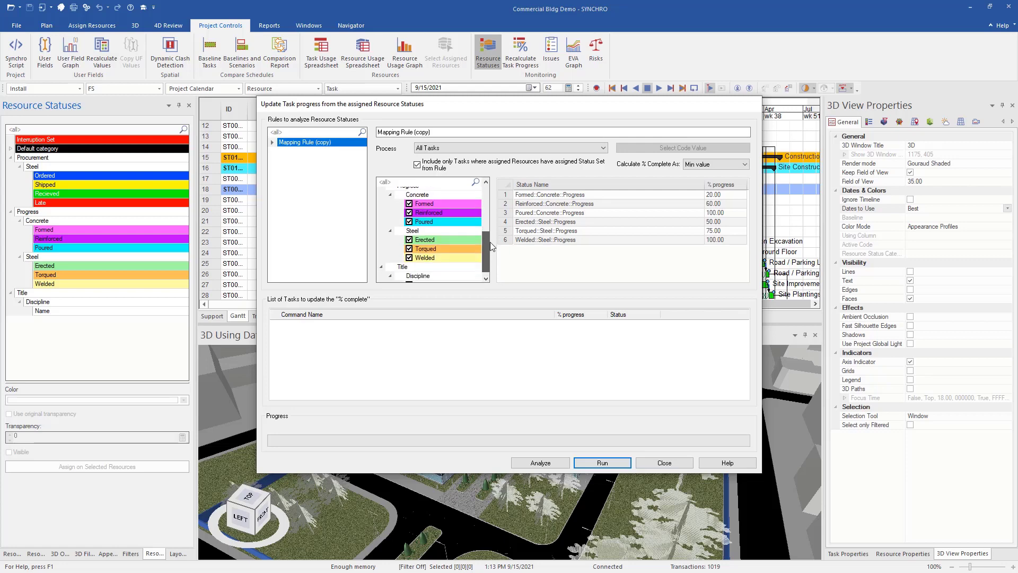
scroll(488, 248, down, 1)
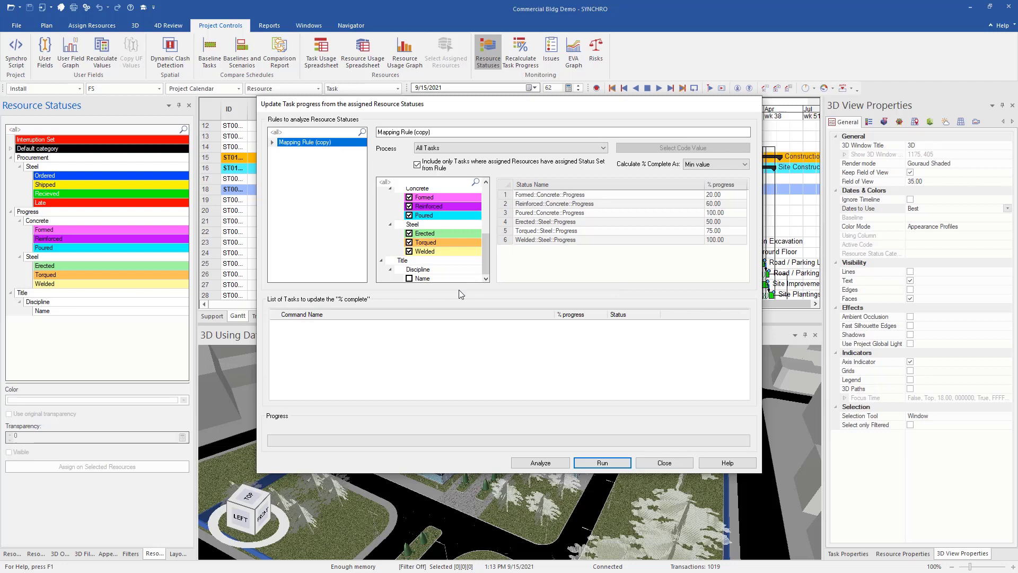
- Include the Name::Discipline::Title status at 0.00 progress, then close the dialog
click(409, 279)
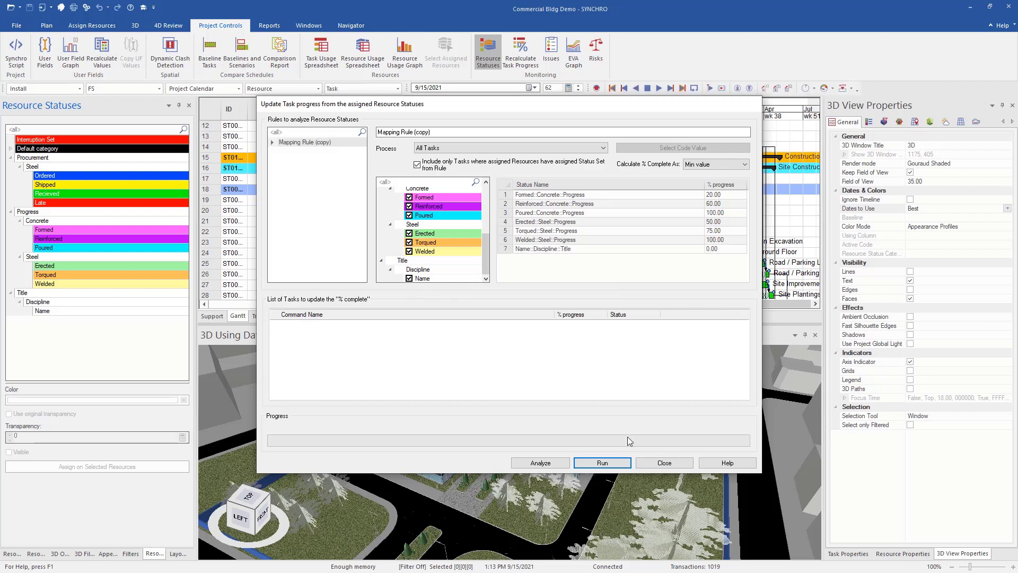
click(721, 248)
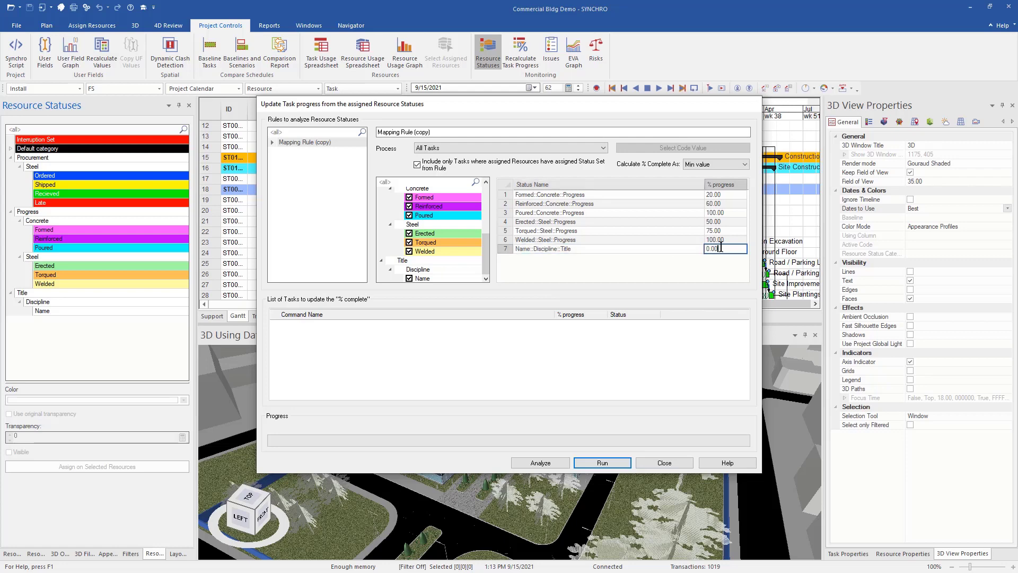
double_click(708, 249)
click(664, 463)
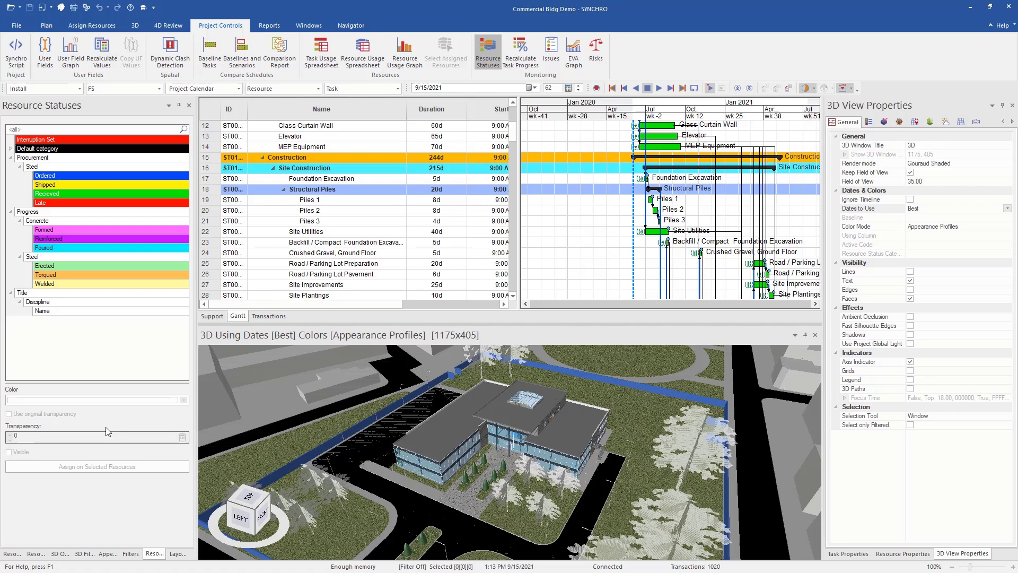
- Show only Structural Columns (63) and Structural Framing (791), then window-select the steel frame
key(ctrl+a)
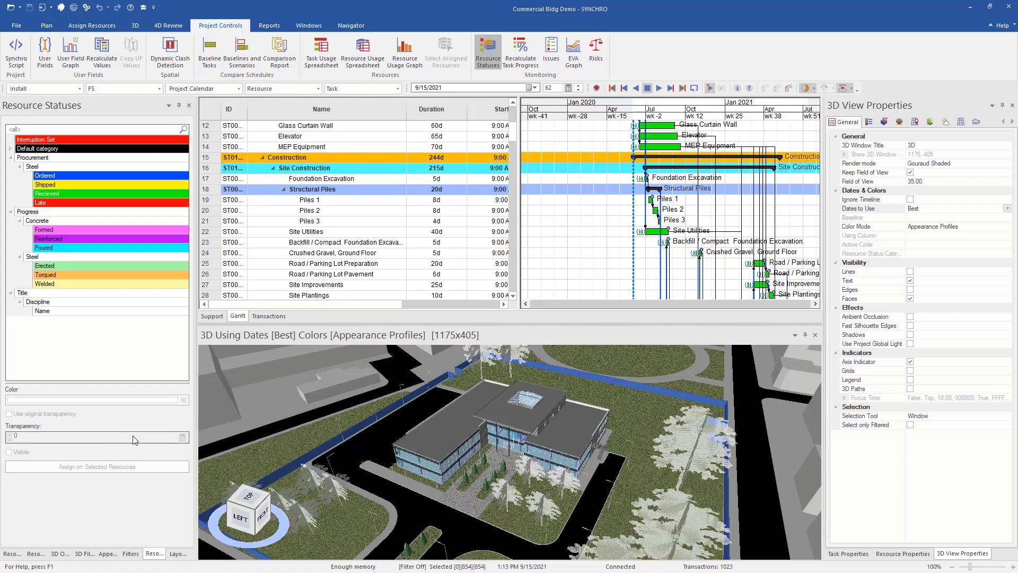
click(60, 553)
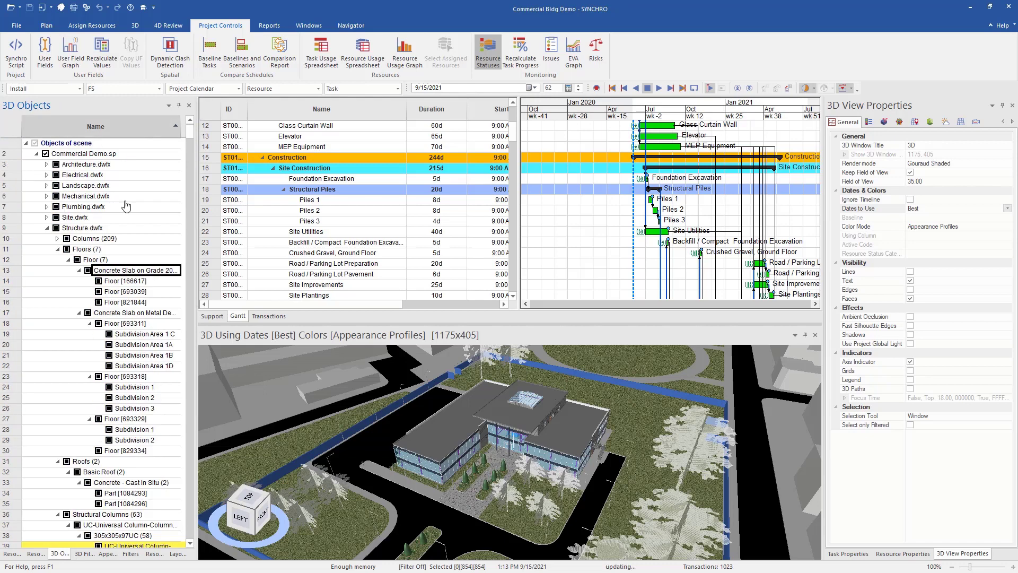
click(46, 228)
click(47, 228)
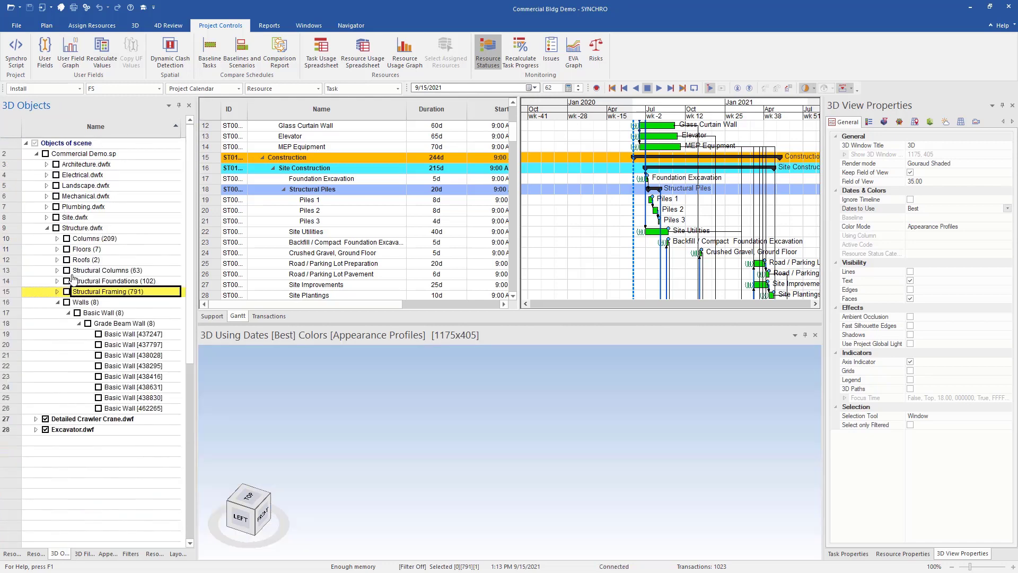
click(66, 270)
click(67, 291)
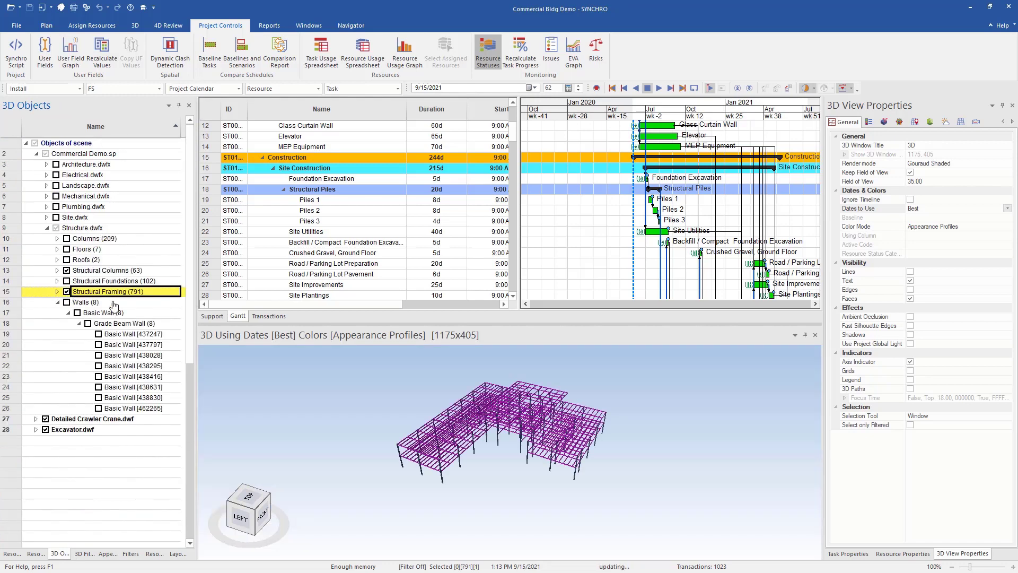
drag(591, 472, 586, 460)
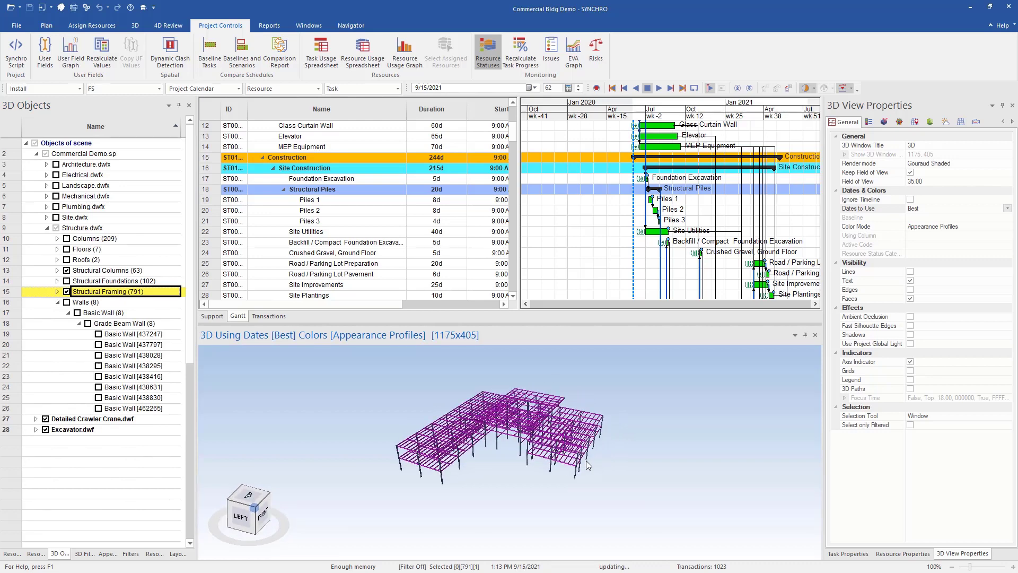
drag(621, 381, 386, 504)
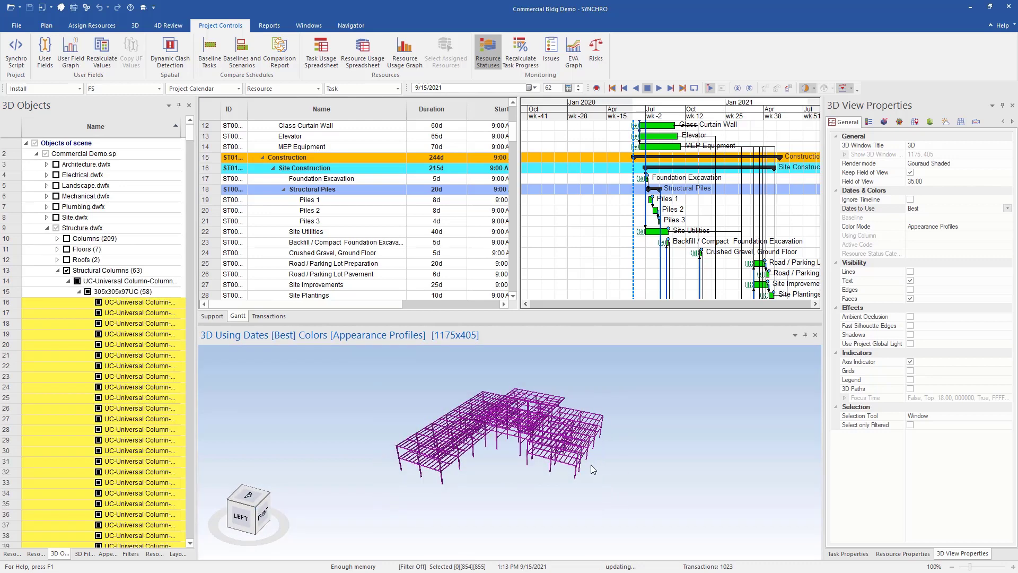
- Create a resource group named Steel from the selected steel frame objects
right_click(543, 440)
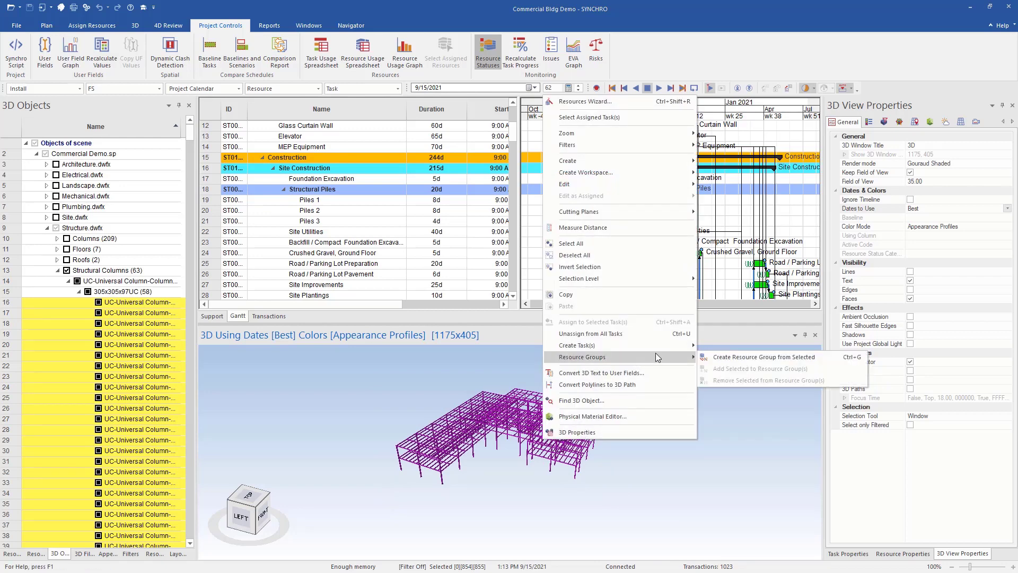
click(781, 356)
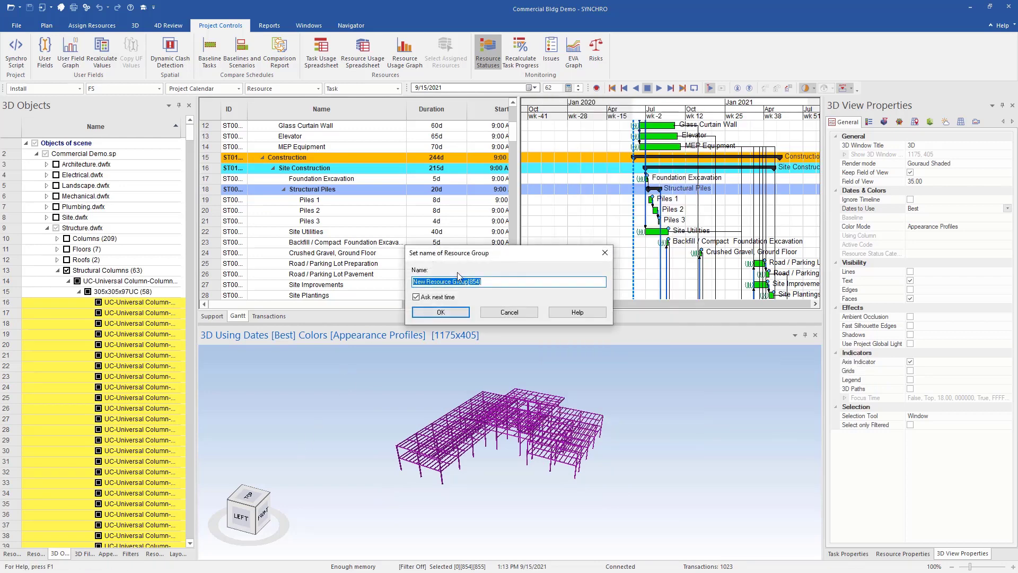
text(Steel)
key(Return)
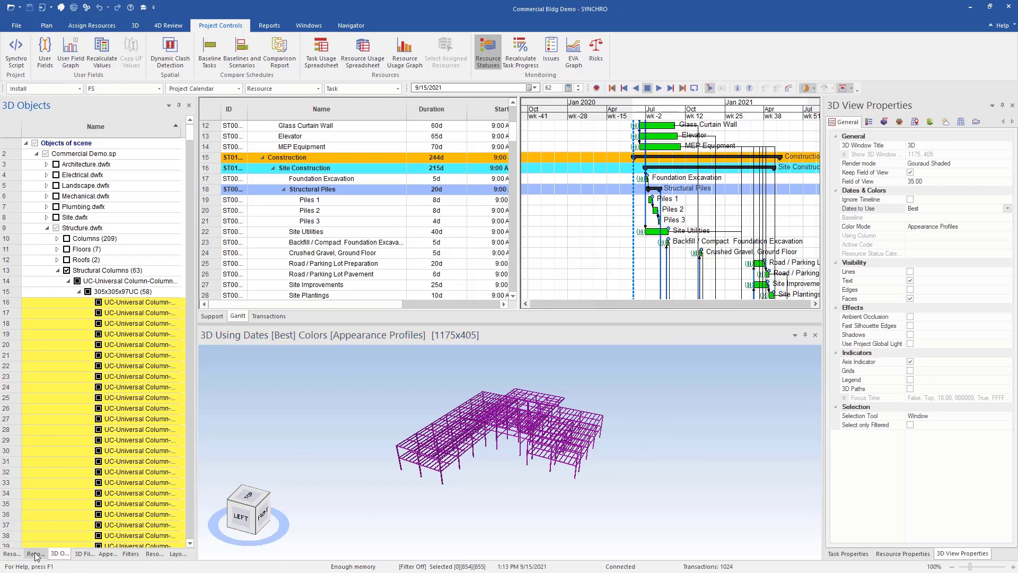
click(36, 553)
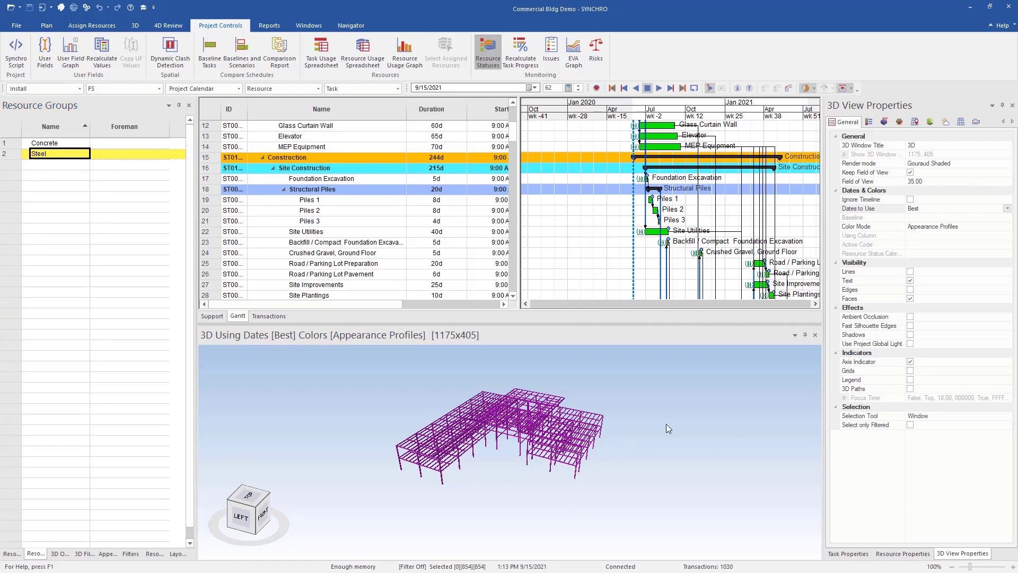
- Add a Human resource with the person's full name, then bring up Customize Columns for Resources
click(11, 553)
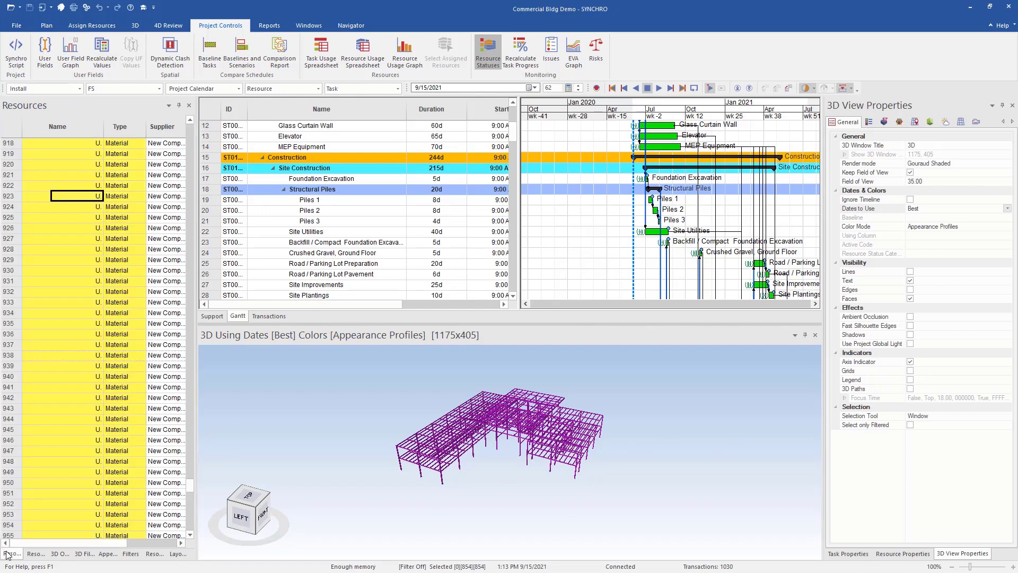
drag(189, 488, 189, 158)
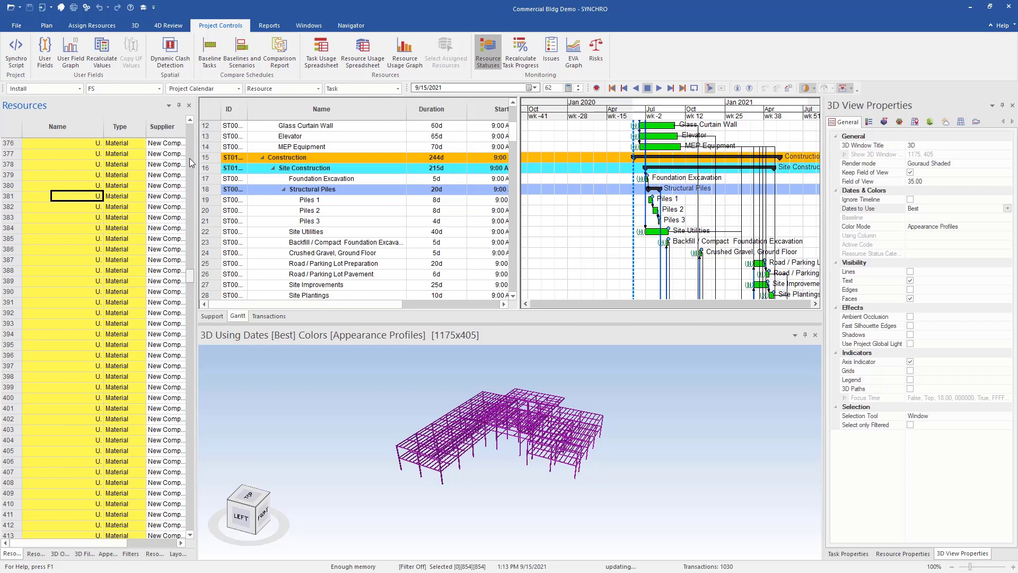
click(37, 185)
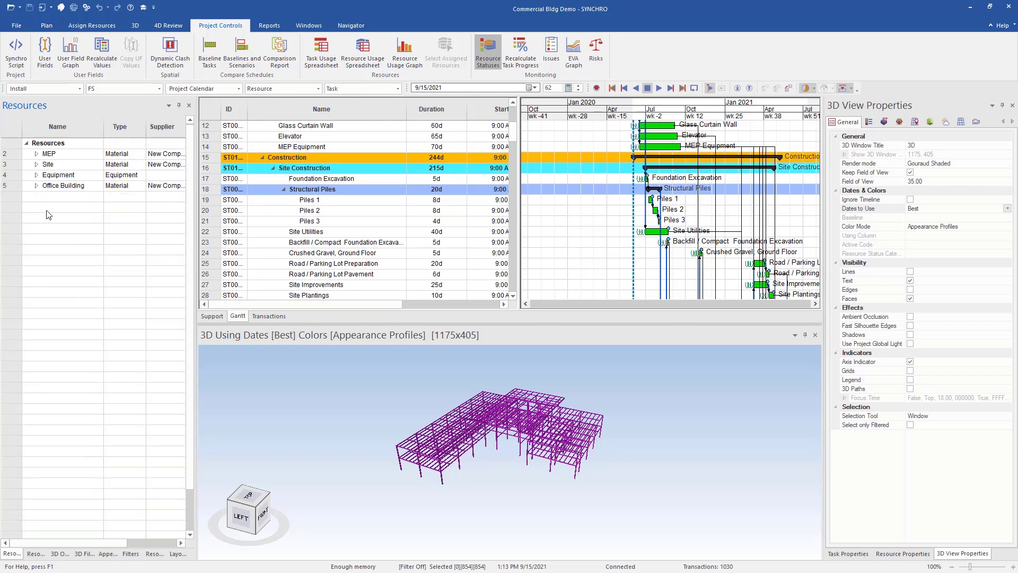
right_click(47, 224)
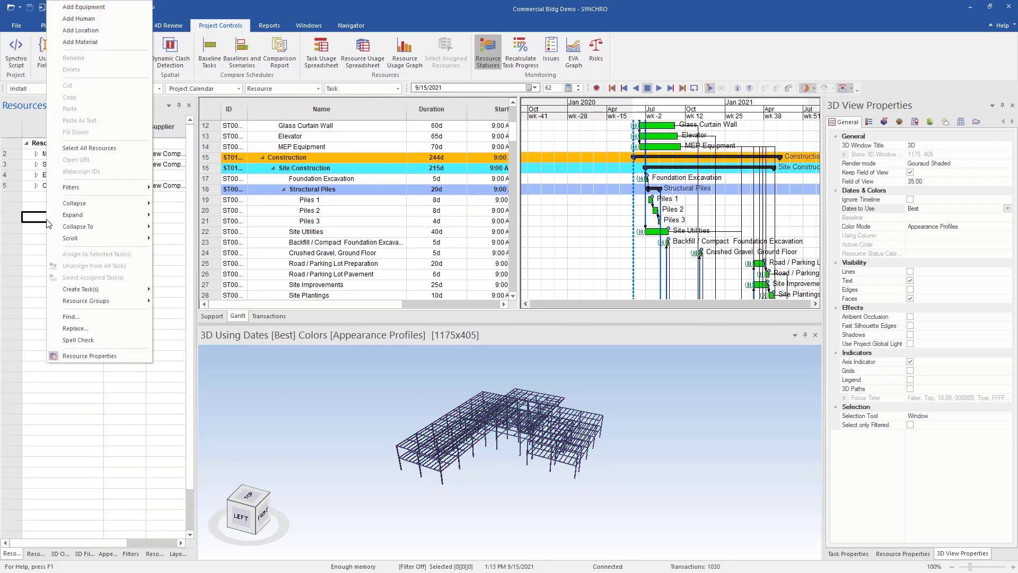
click(90, 20)
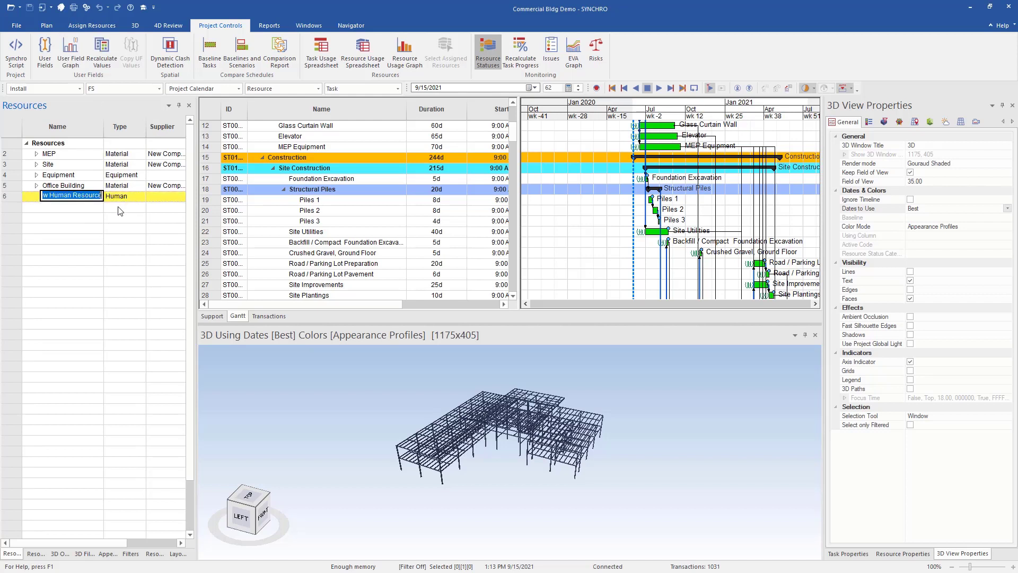
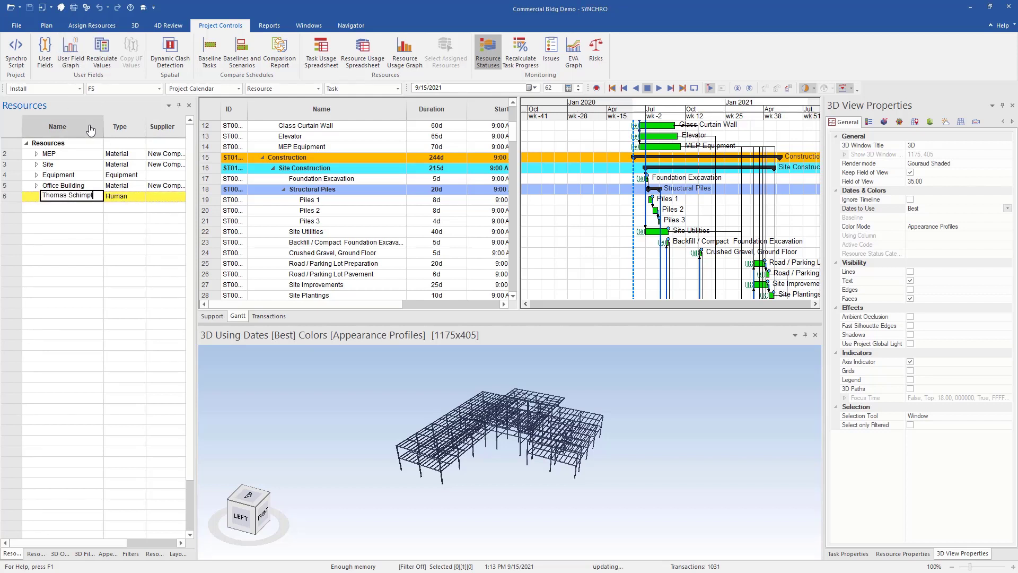
right_click(91, 127)
click(141, 173)
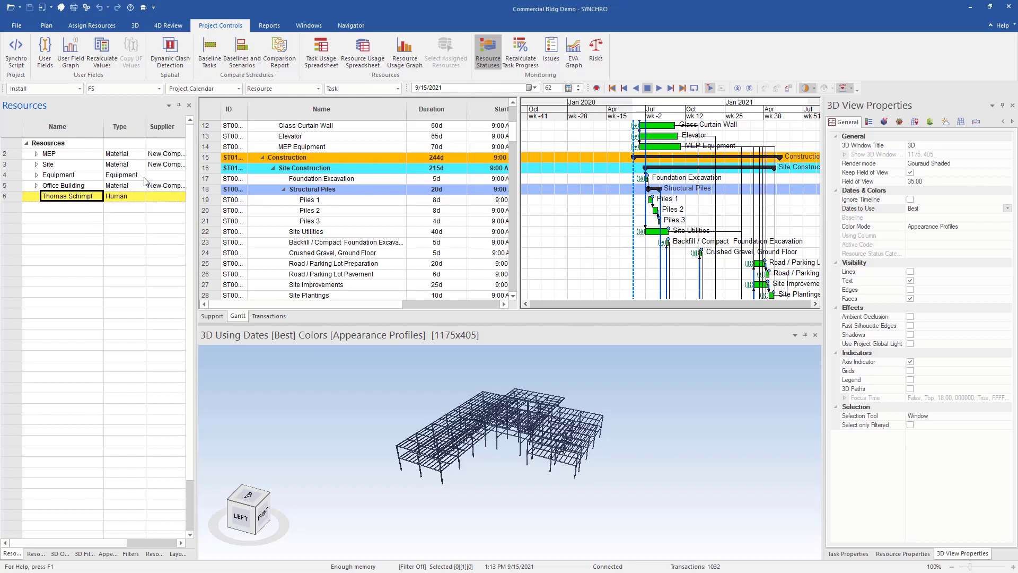
- Add the Email column to the Resources list, positioned directly under Name
click(445, 223)
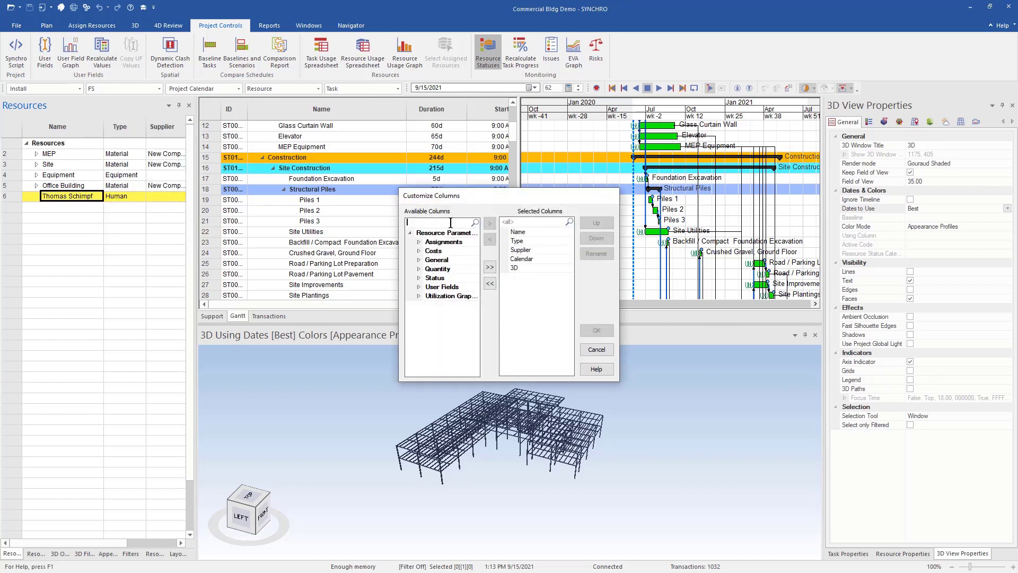
text(Em)
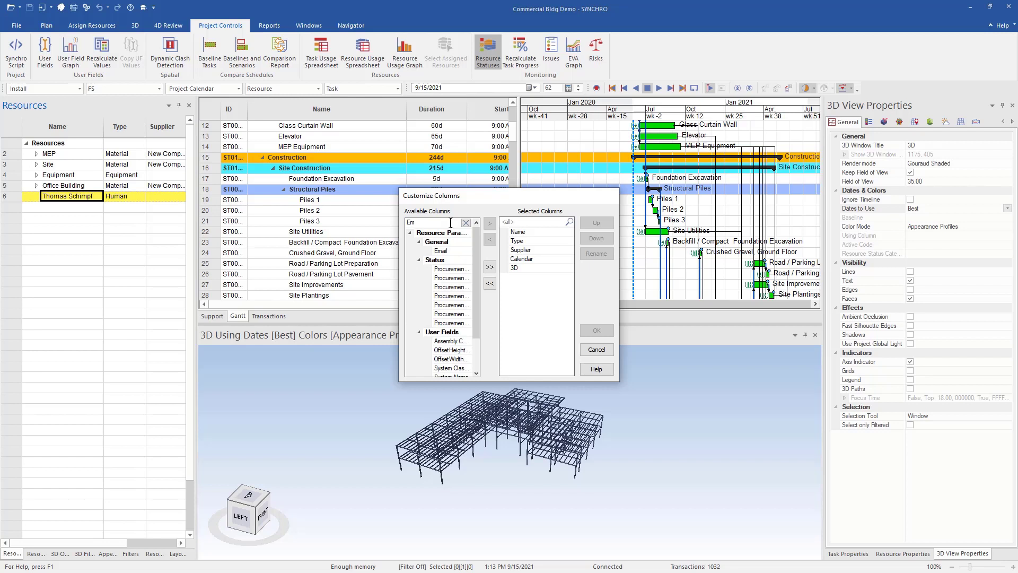
click(440, 251)
click(489, 224)
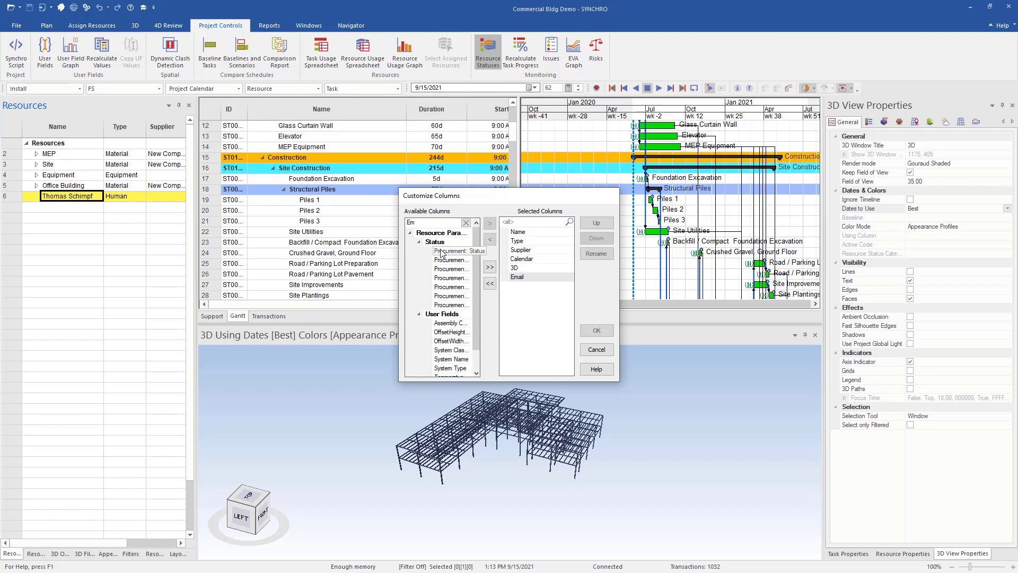
click(596, 223)
click(596, 223)
click(595, 223)
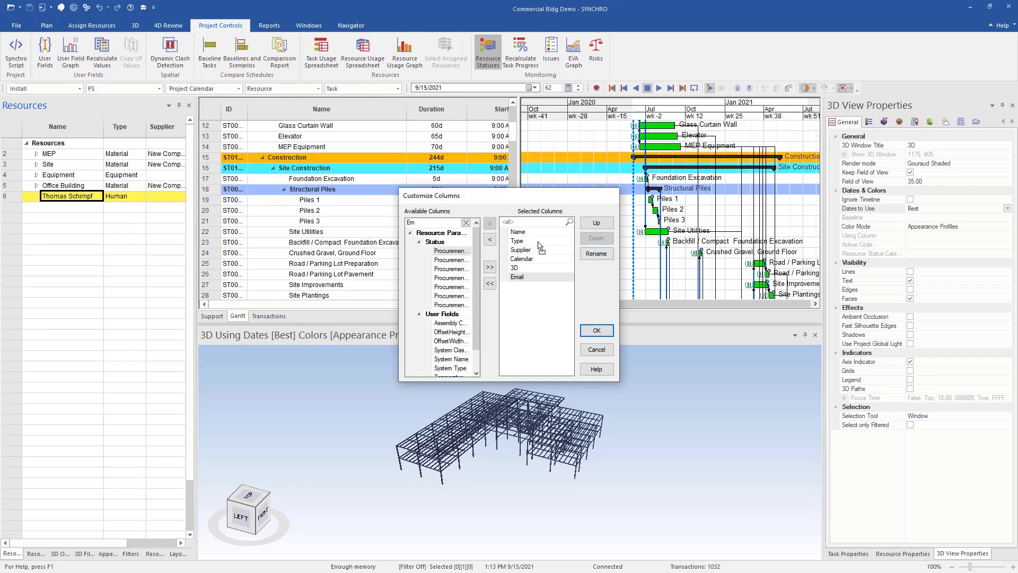
click(596, 223)
- Apply the column layout and enter the new person's e-mail address in the Email cell
click(596, 330)
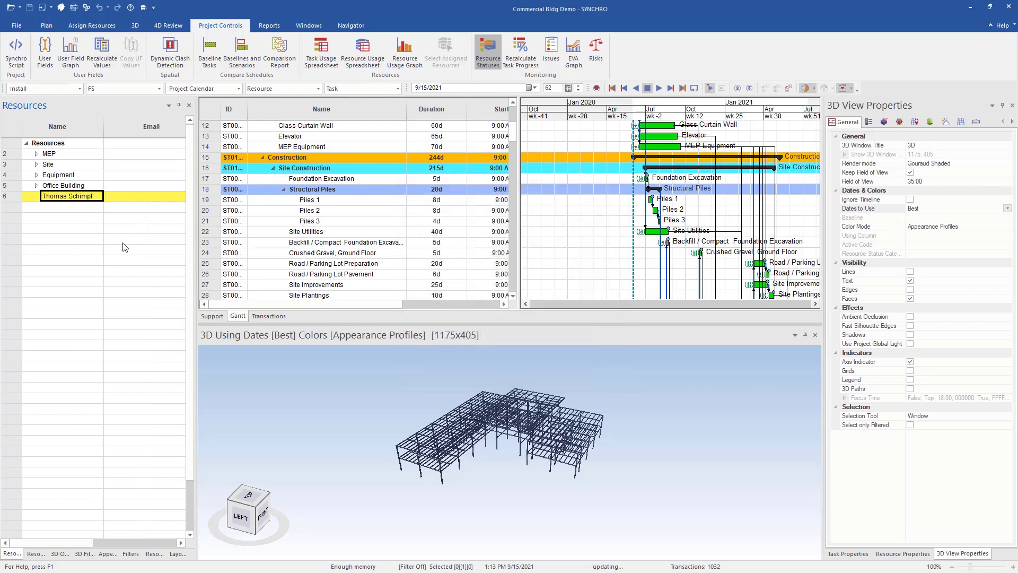
click(133, 197)
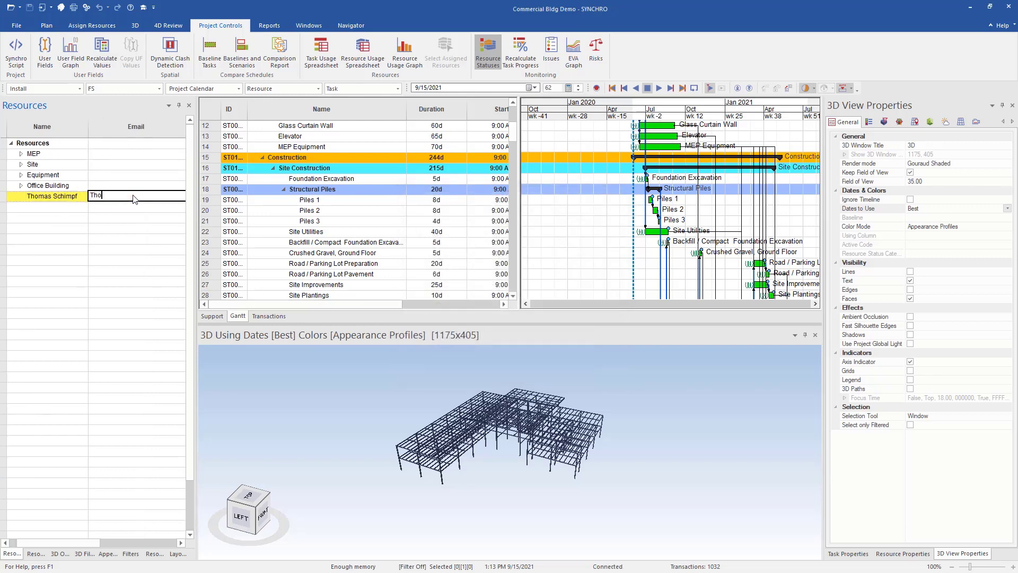
- Choose the new person as Foreman for the Concrete group, then for the Steel group
click(36, 553)
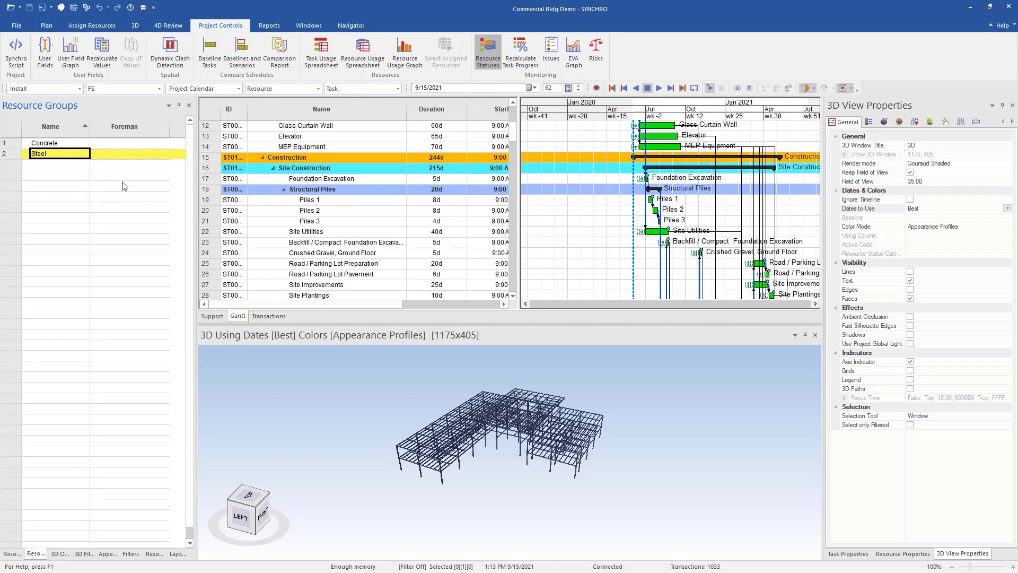
click(148, 143)
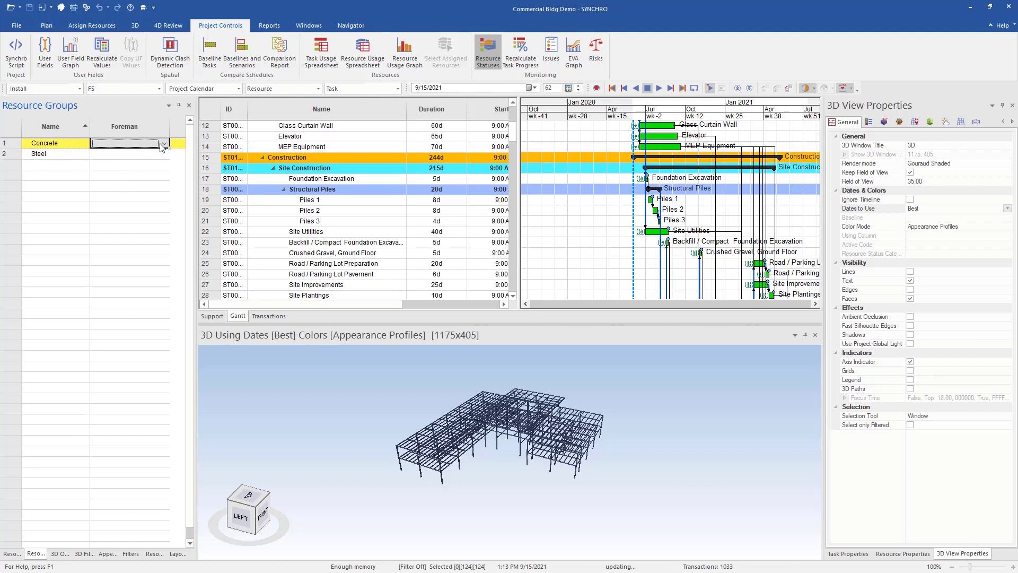
click(165, 143)
click(133, 160)
click(170, 155)
click(165, 155)
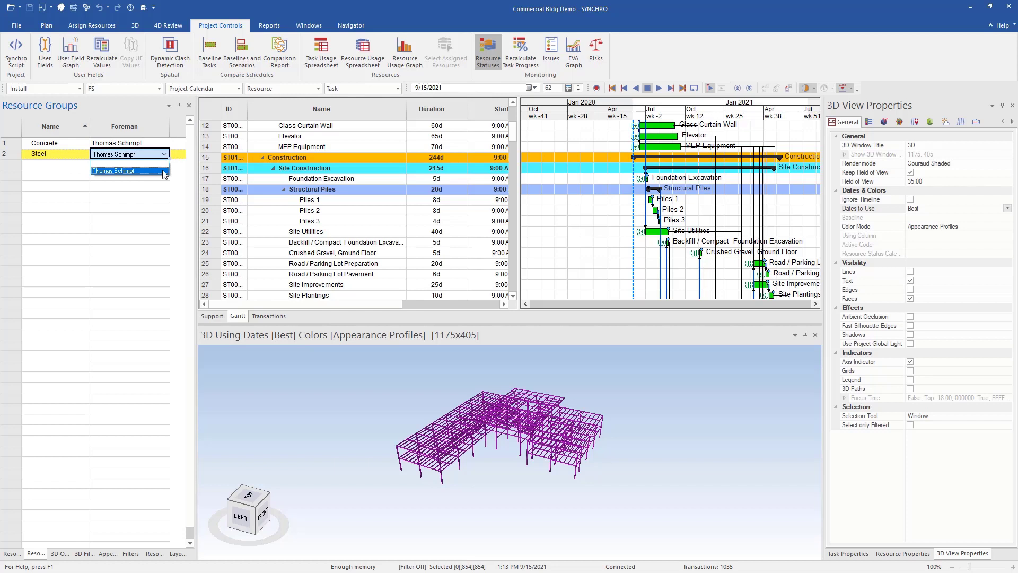
click(162, 170)
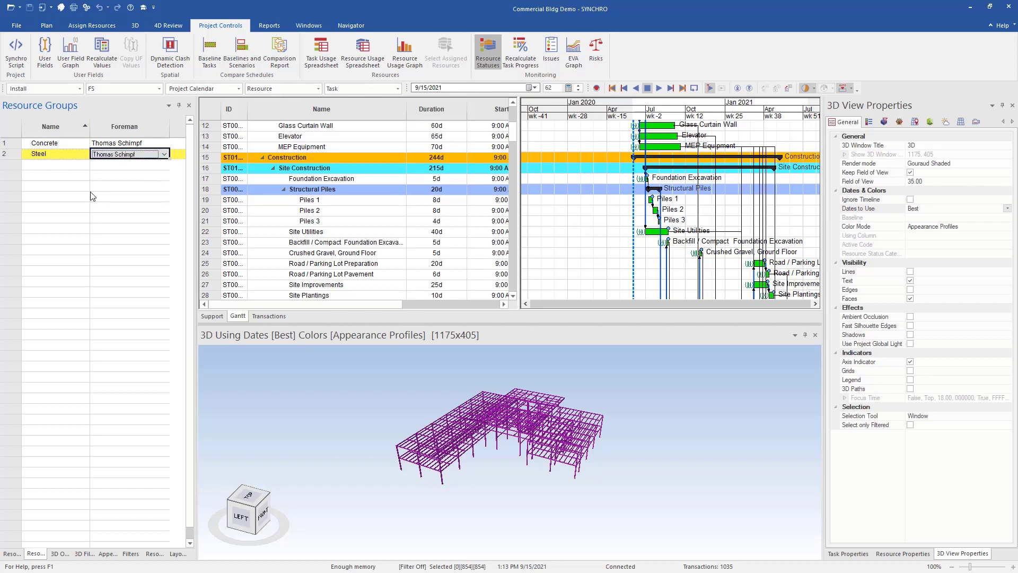
click(60, 149)
click(60, 155)
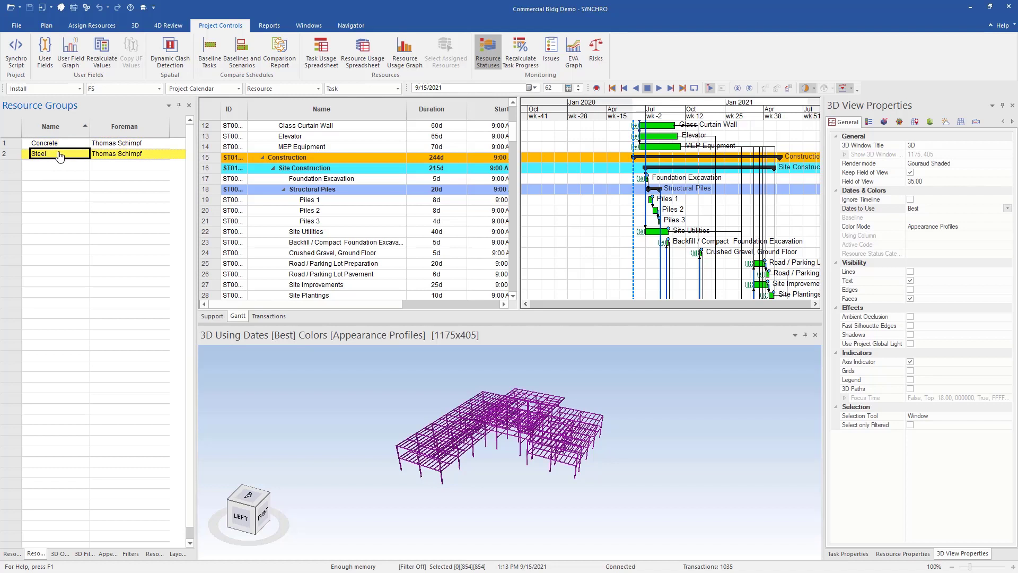
- Assign the Procurement > Steel and Progress > Steel statuses to the selected steel resources
click(153, 554)
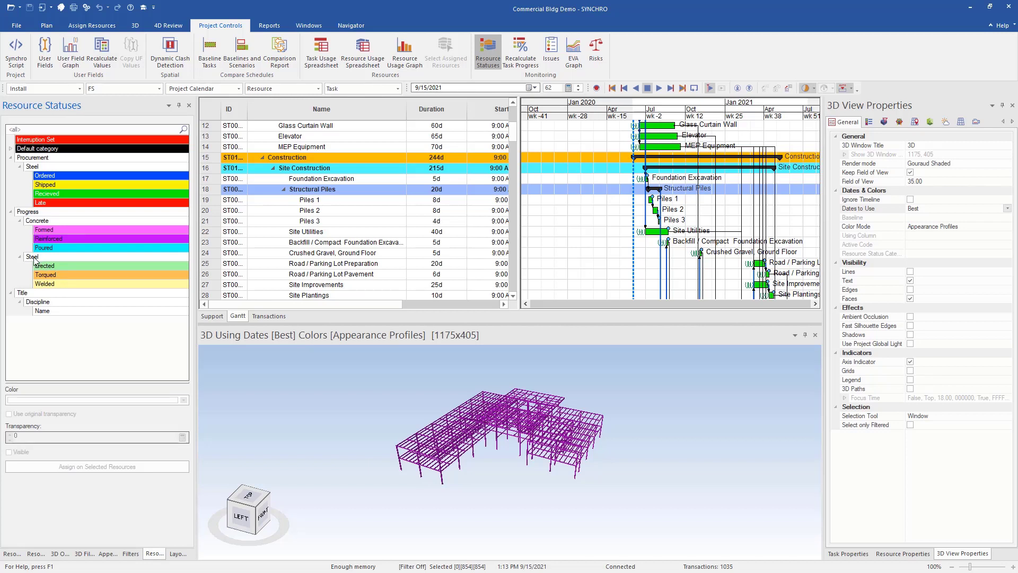
right_click(44, 167)
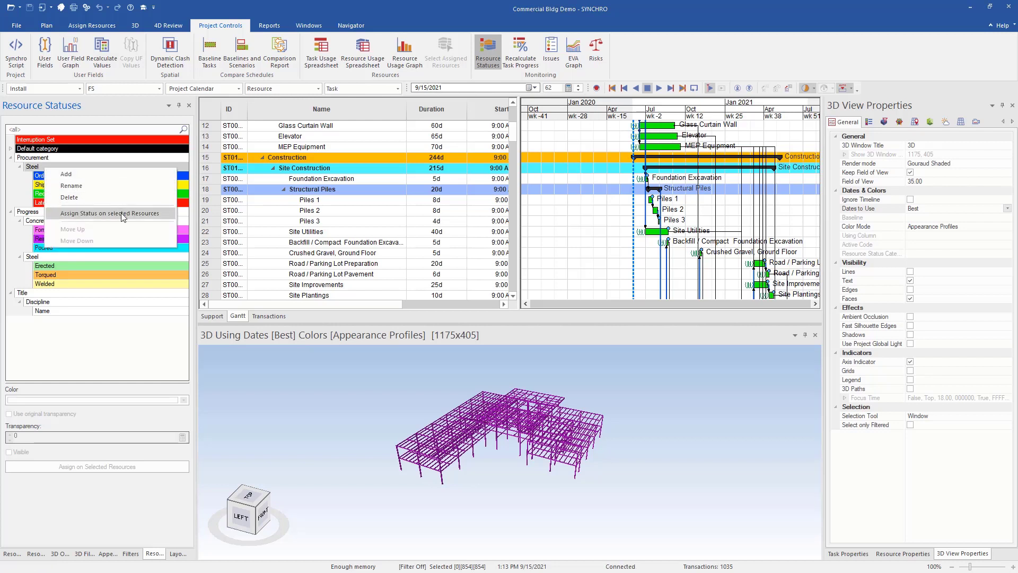
click(122, 215)
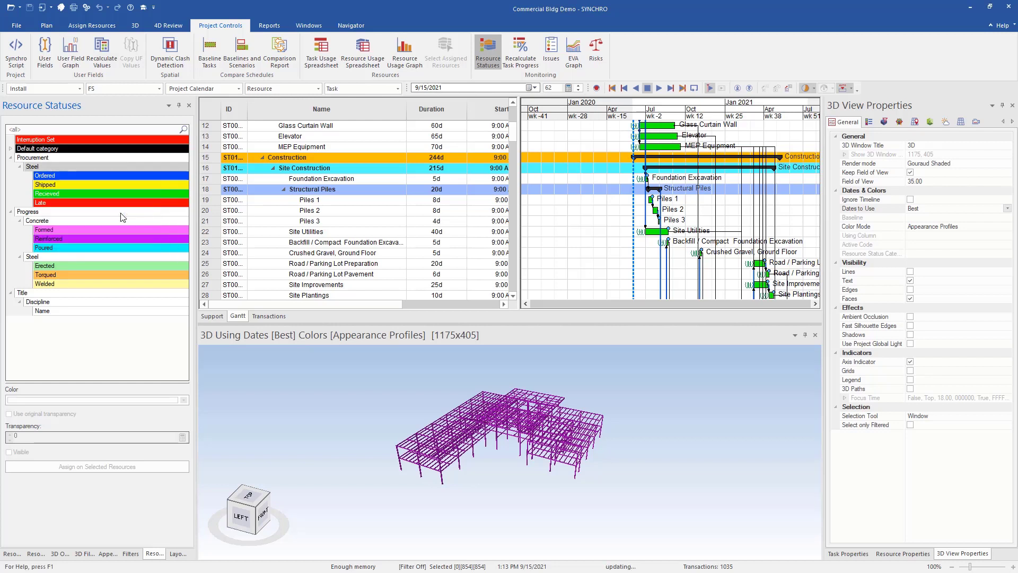
right_click(63, 256)
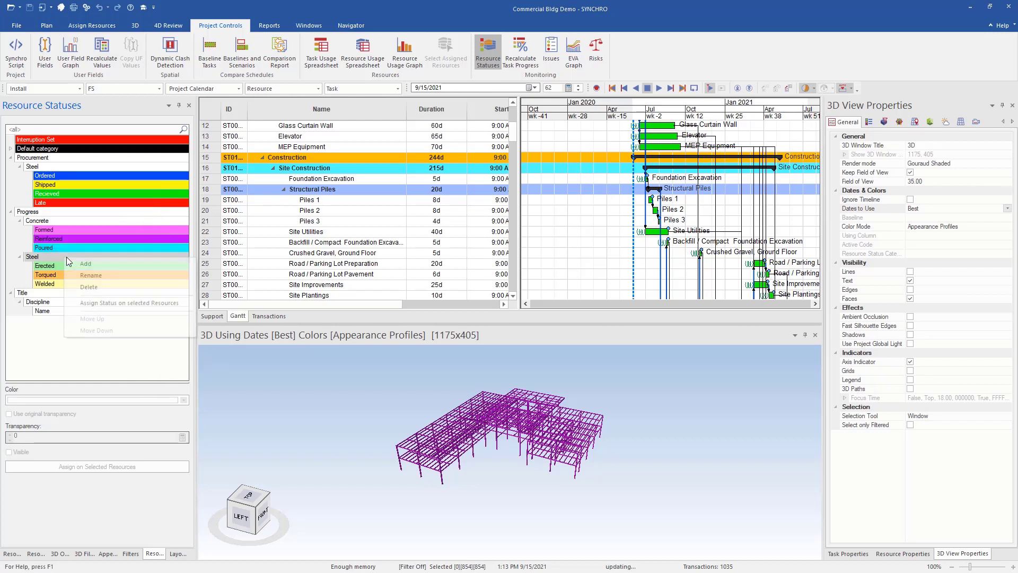
click(132, 304)
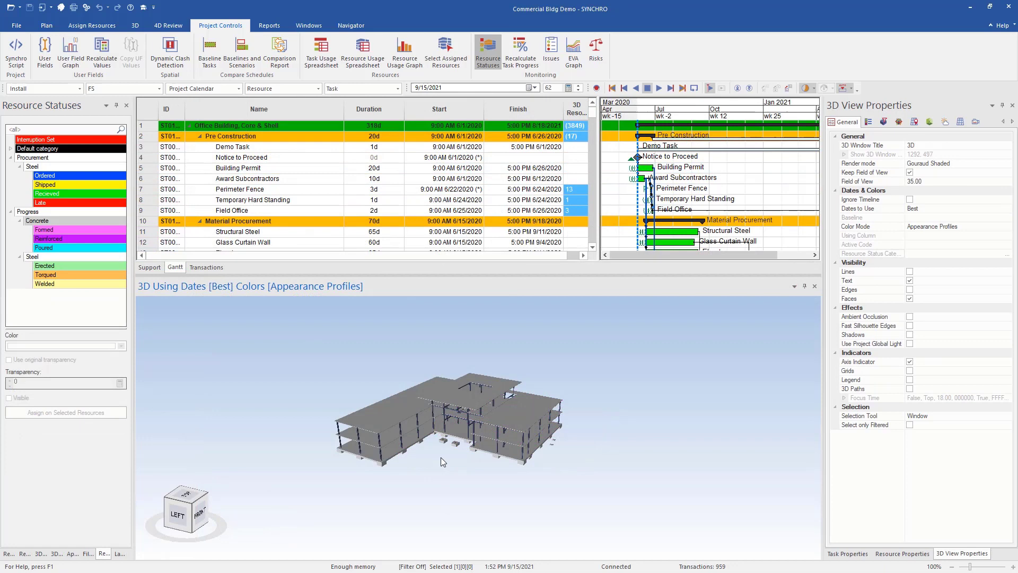
- Switch the 3D view's Color Mode to Resource Status and zoom in on the model
right_click(443, 468)
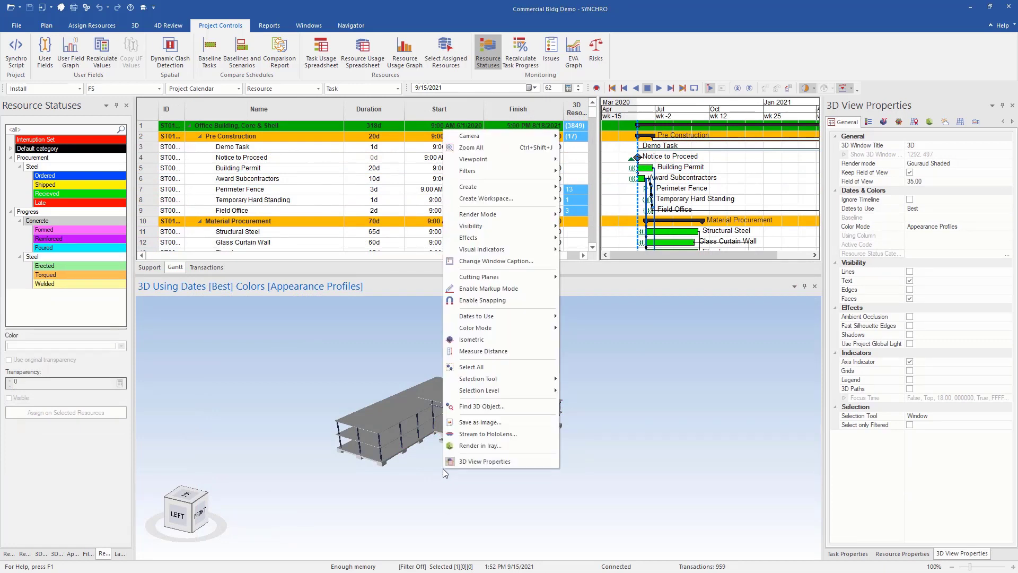
mouse_move(511, 328)
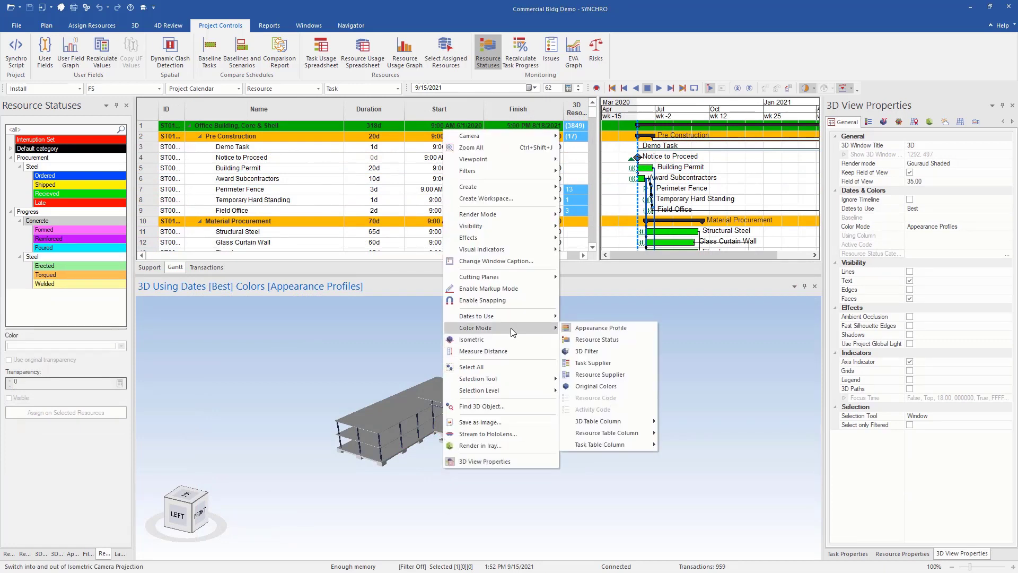
click(597, 339)
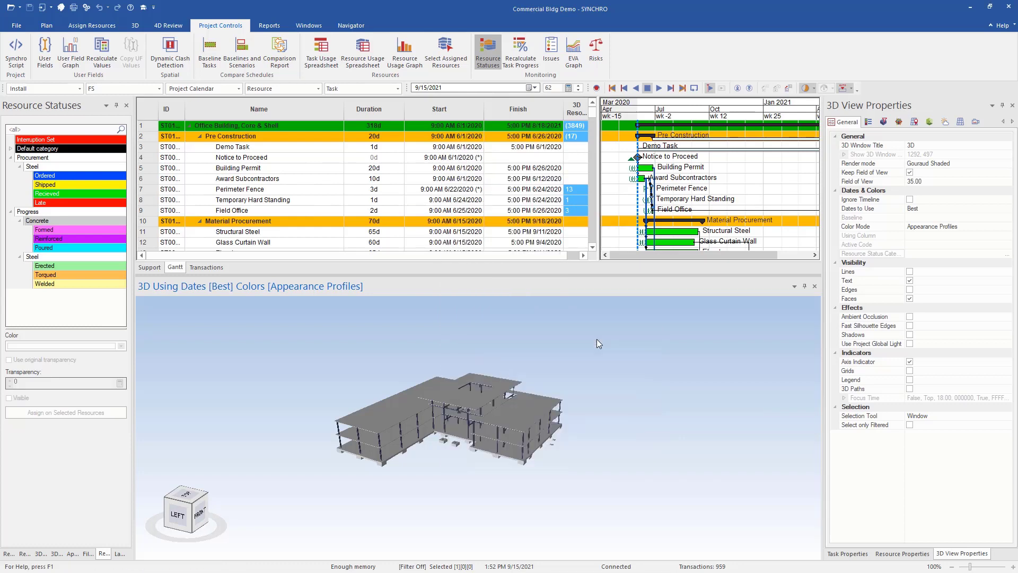
scroll(447, 460, up, 5)
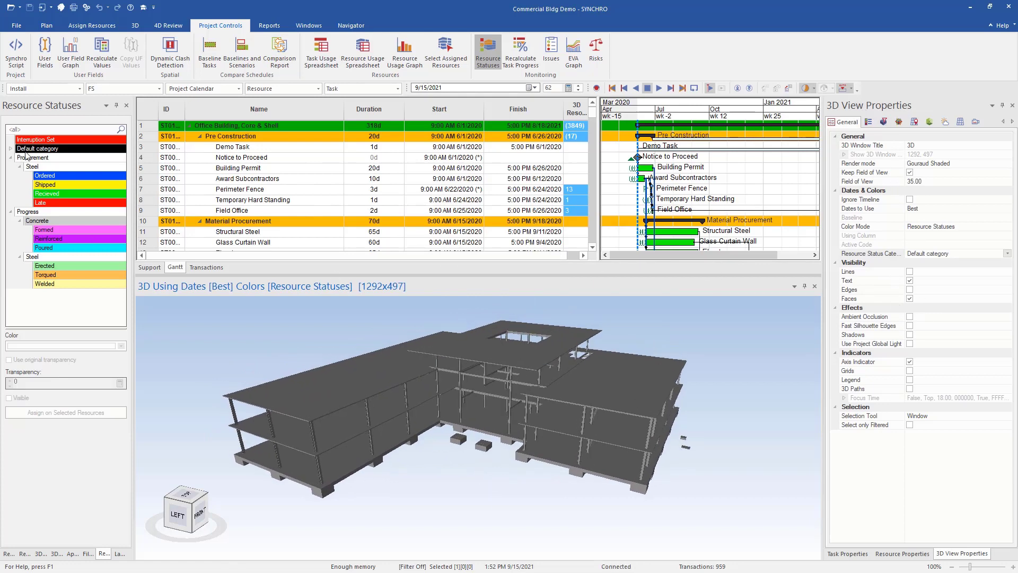
- Set the status category to Procurement and show the Late/Ordered/Recieved/Shipped colour legend
click(1006, 253)
click(959, 273)
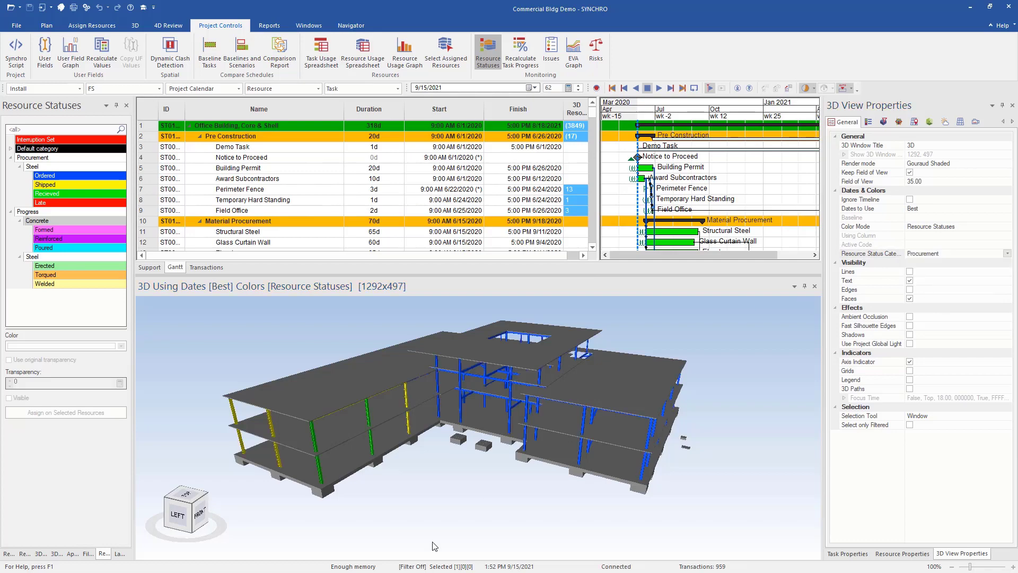
drag(427, 488, 450, 445)
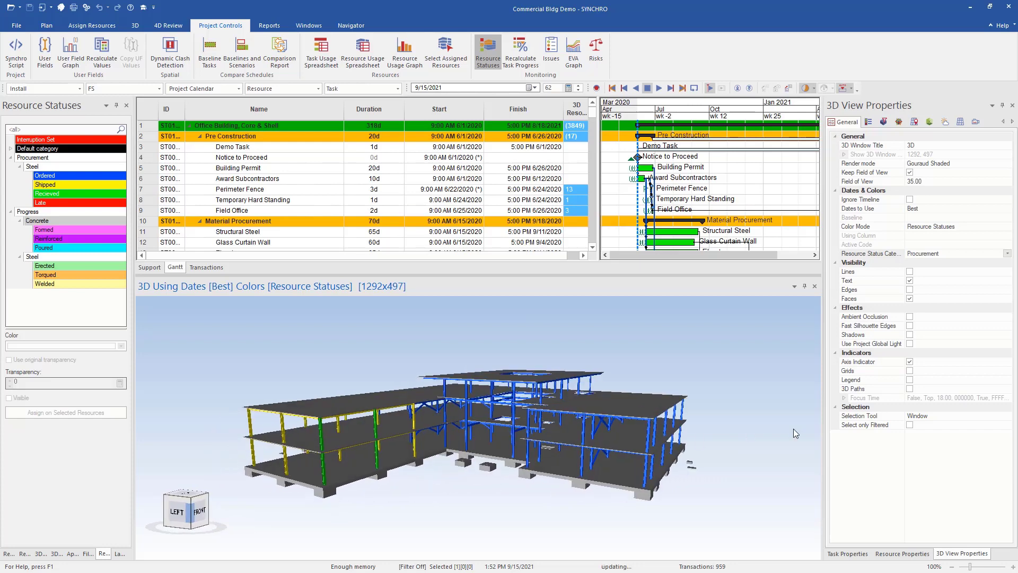
click(910, 380)
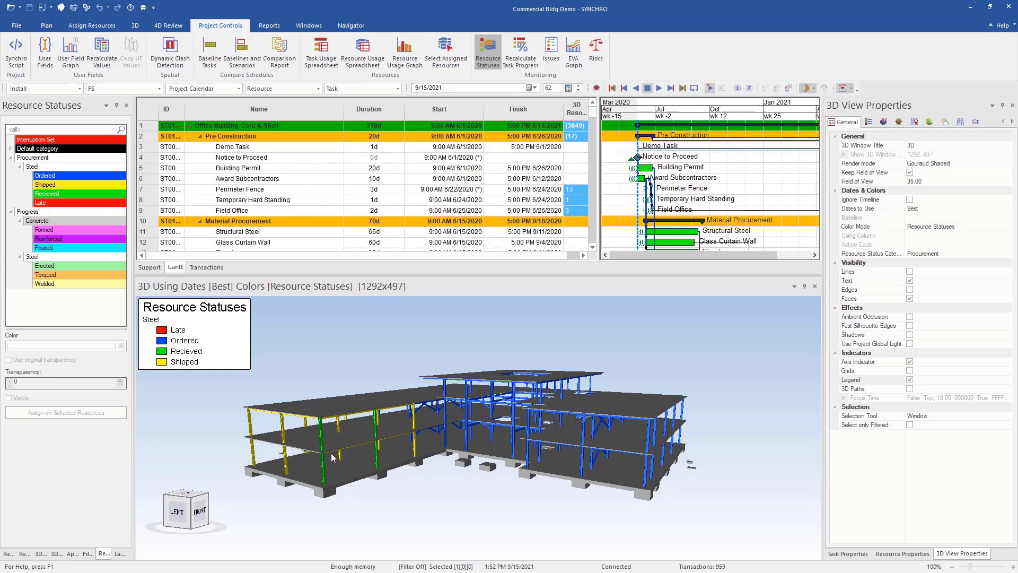
scroll(366, 445, up, 3)
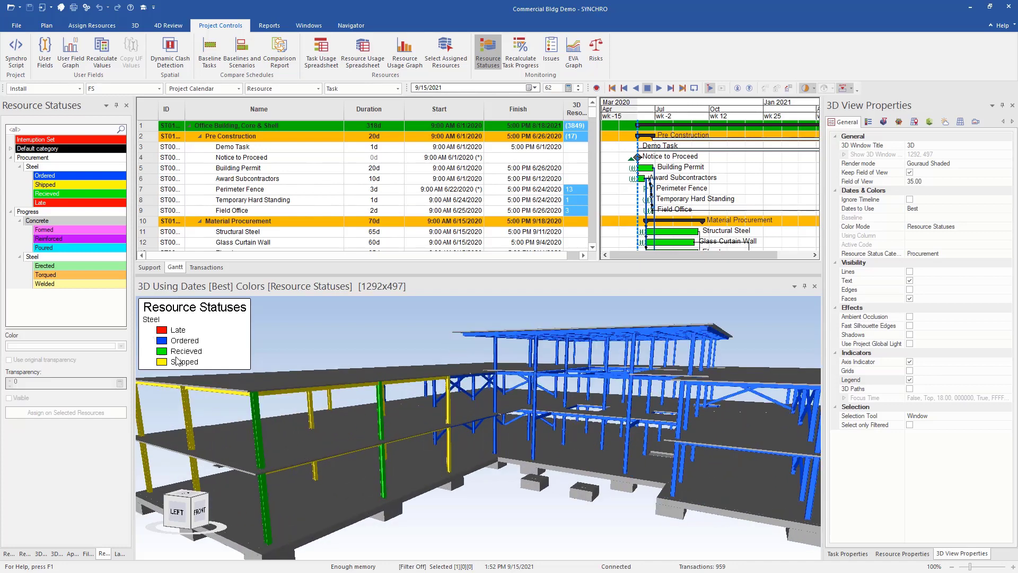
scroll(379, 458, down, 3)
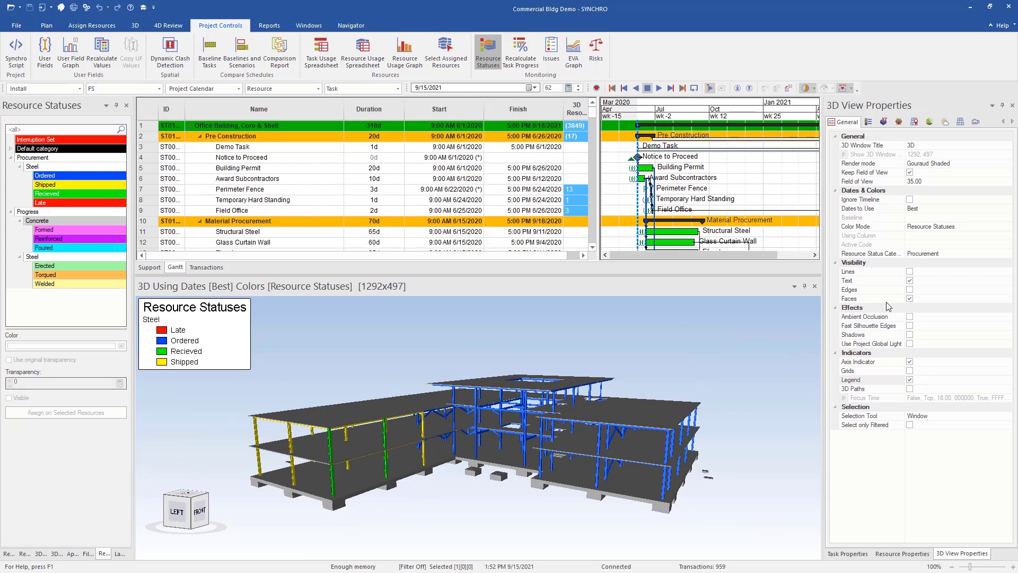
- Change the Resource Status Category to Progress and bring up the Legend settings
click(973, 254)
click(1007, 253)
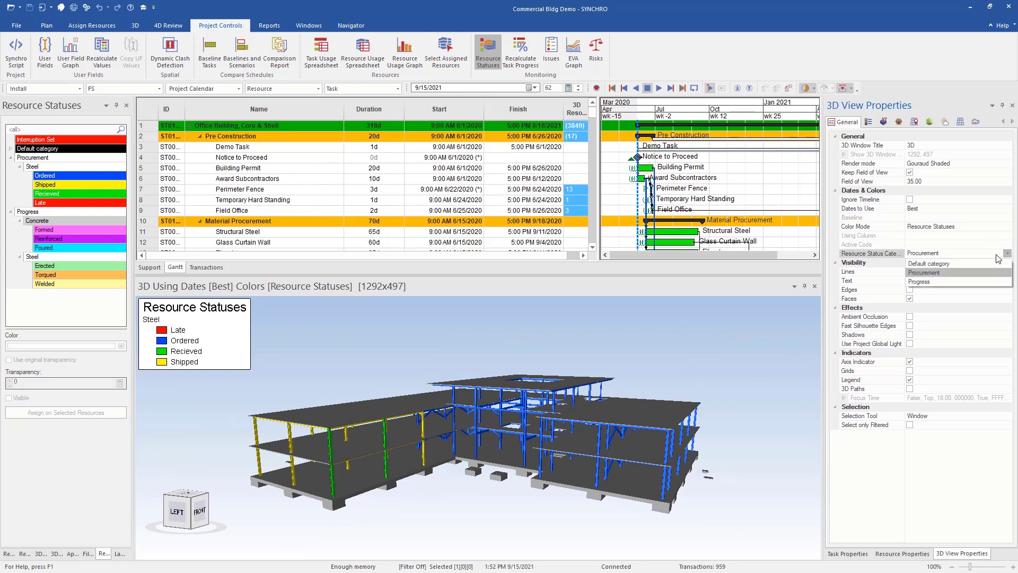
click(949, 282)
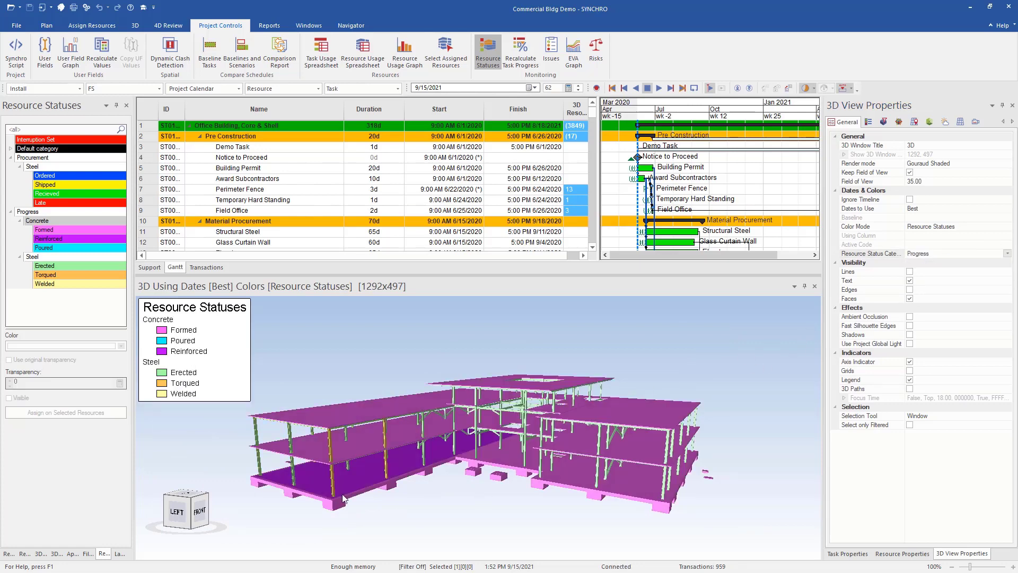
drag(342, 501, 371, 505)
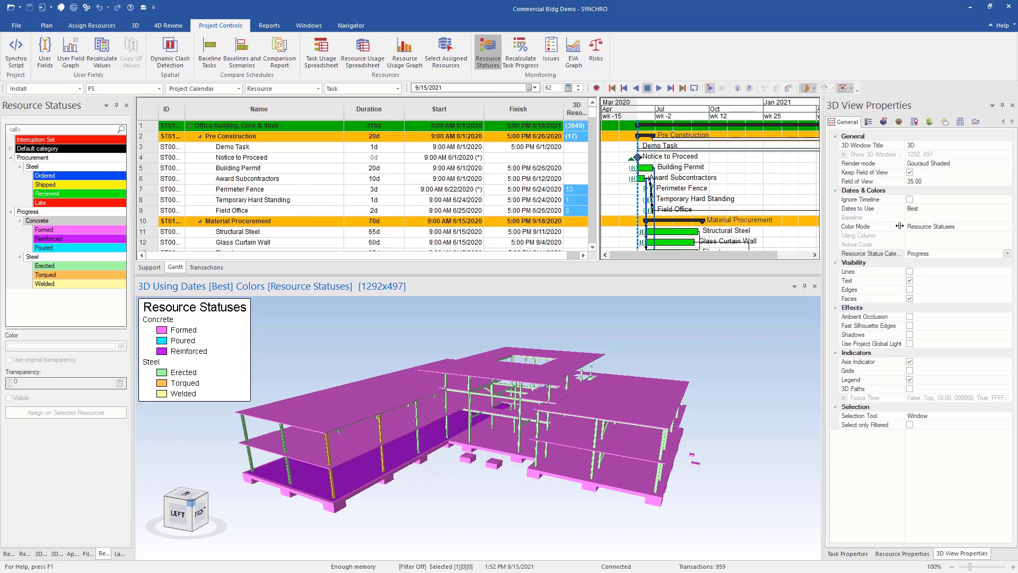
click(867, 123)
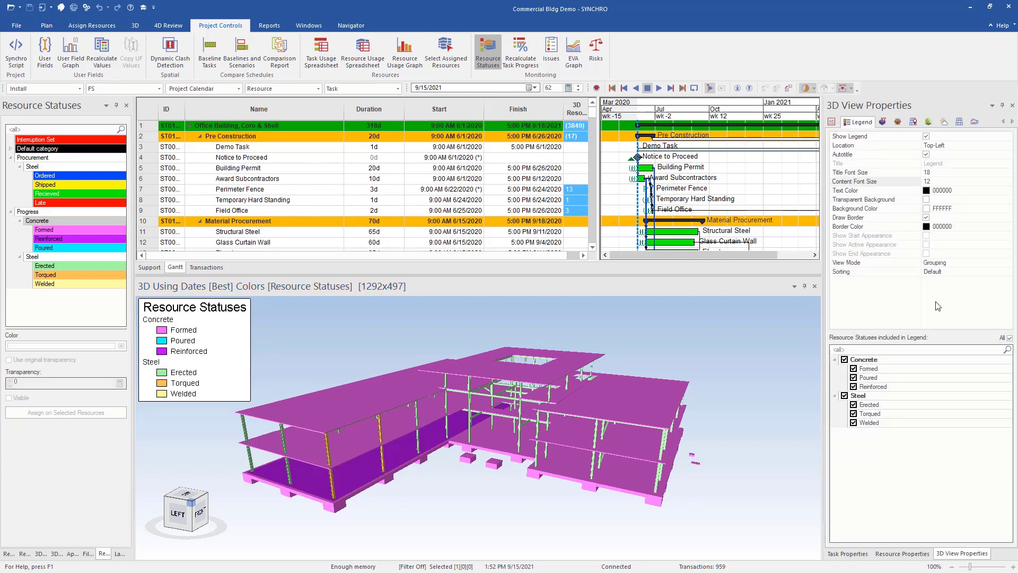
- Set the legend Sorting to Don't sort and return to the General settings
click(963, 273)
click(963, 272)
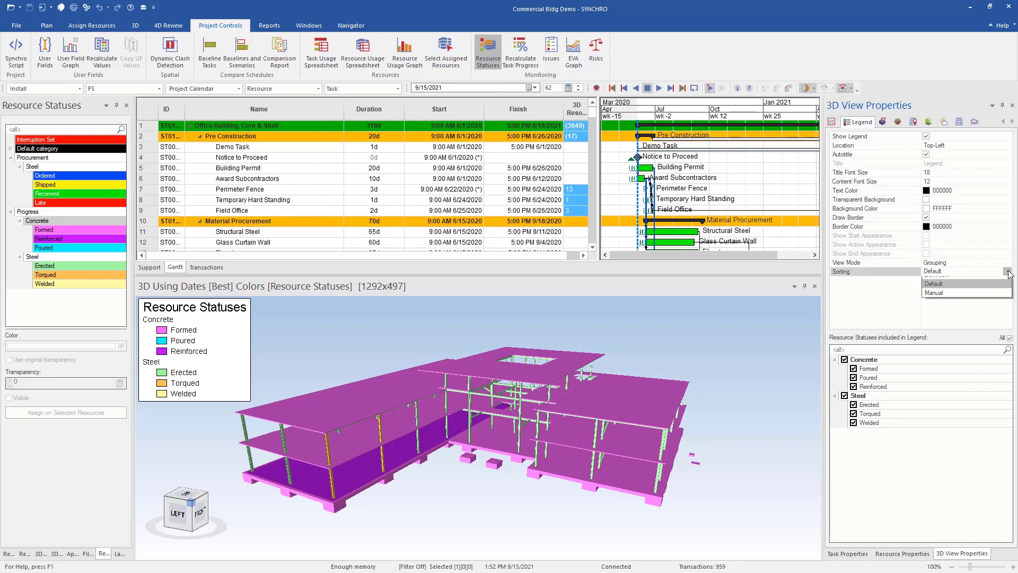
click(962, 281)
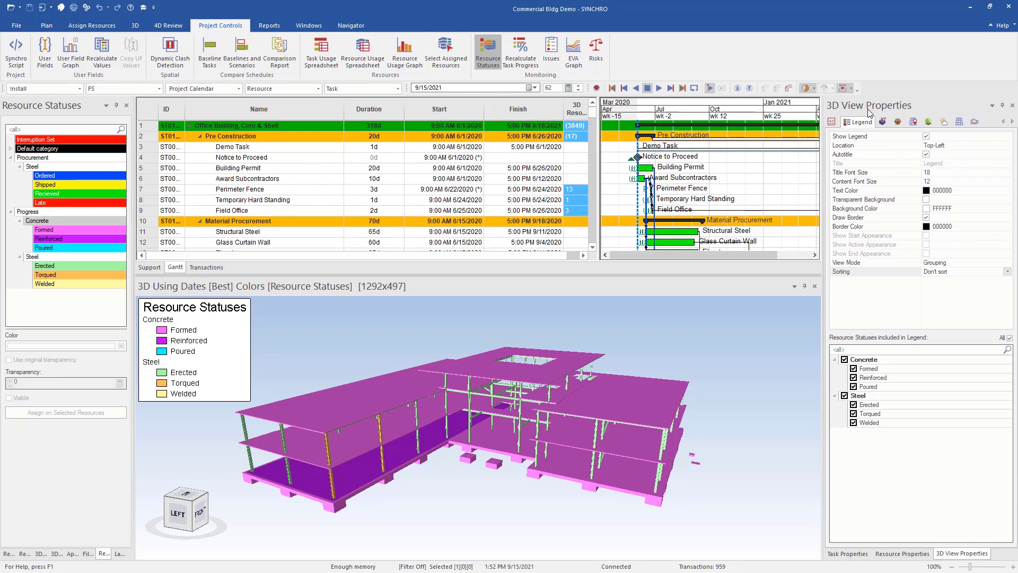
click(831, 123)
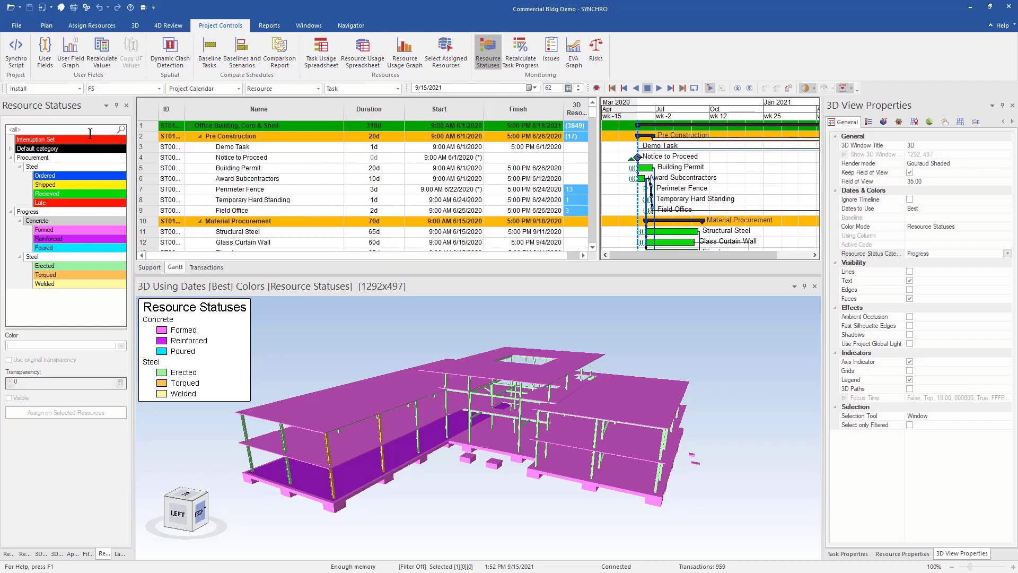
- Open the Resource status layout from the Layouts panel and activate the Procurement view
click(115, 554)
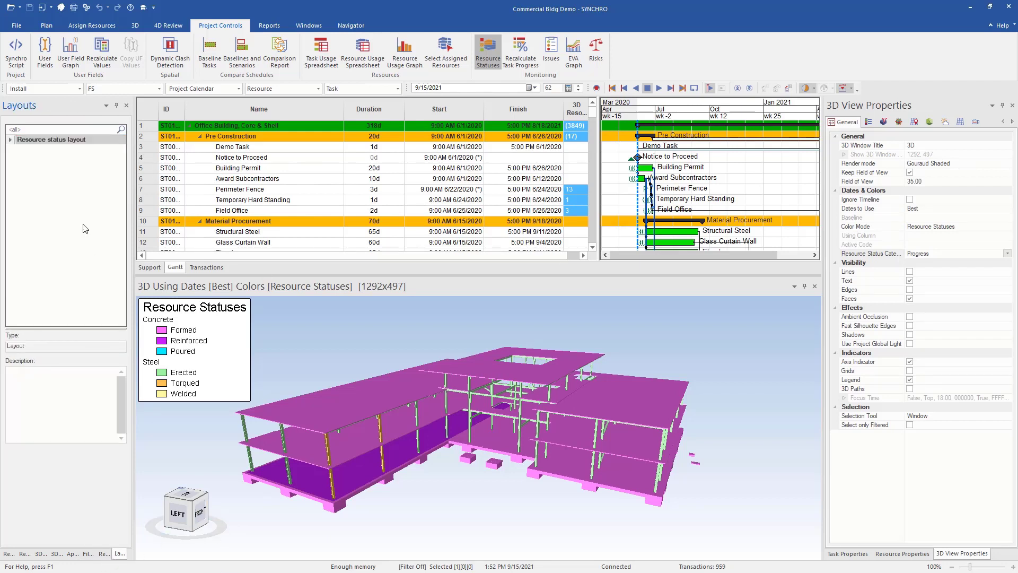
click(58, 141)
right_click(63, 142)
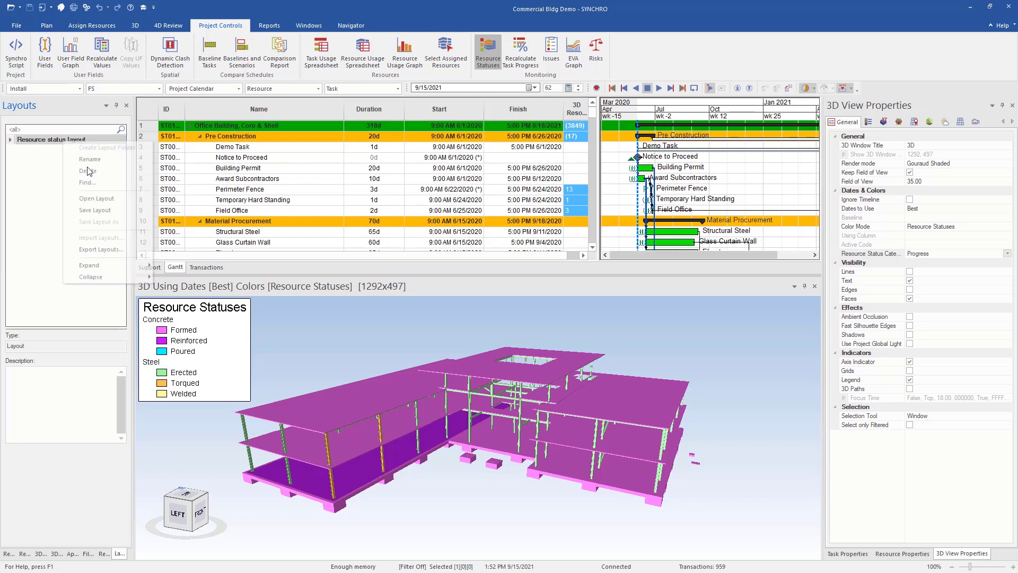
click(97, 199)
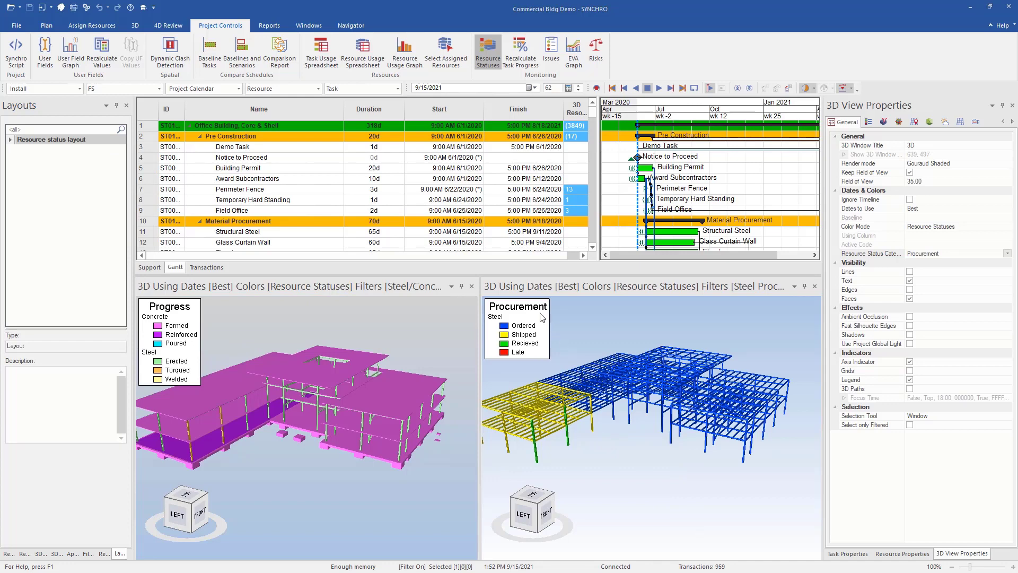
click(596, 428)
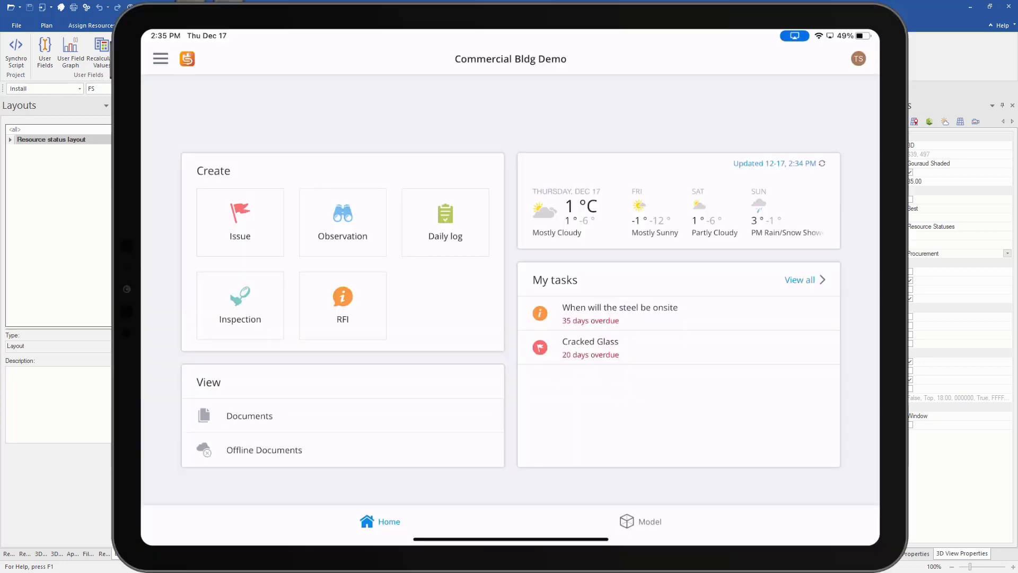
- Go to the model file list in SYNCHRO Field
click(640, 521)
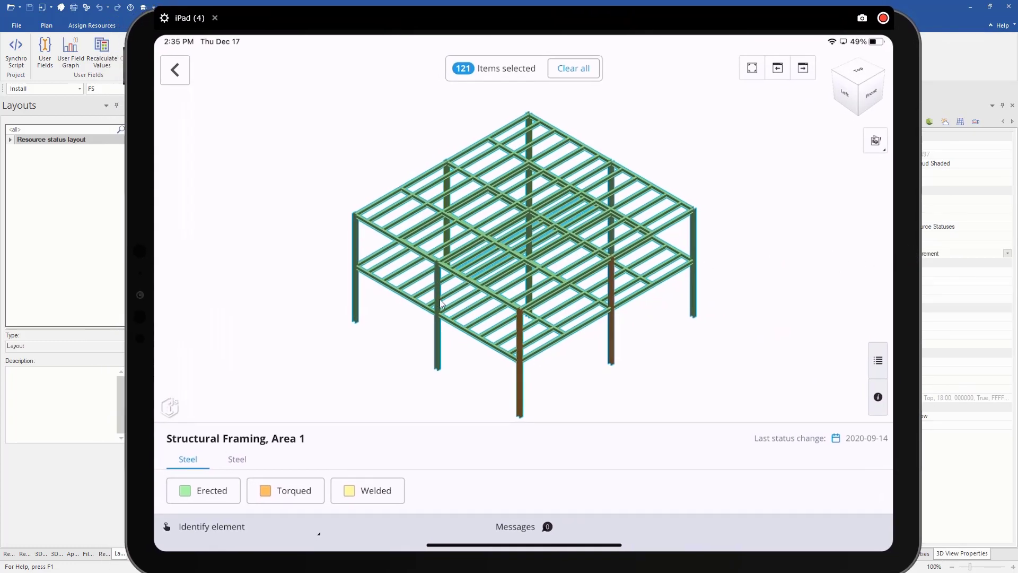
- Clear the existing steel column and beam selection
click(694, 252)
click(430, 288)
click(574, 68)
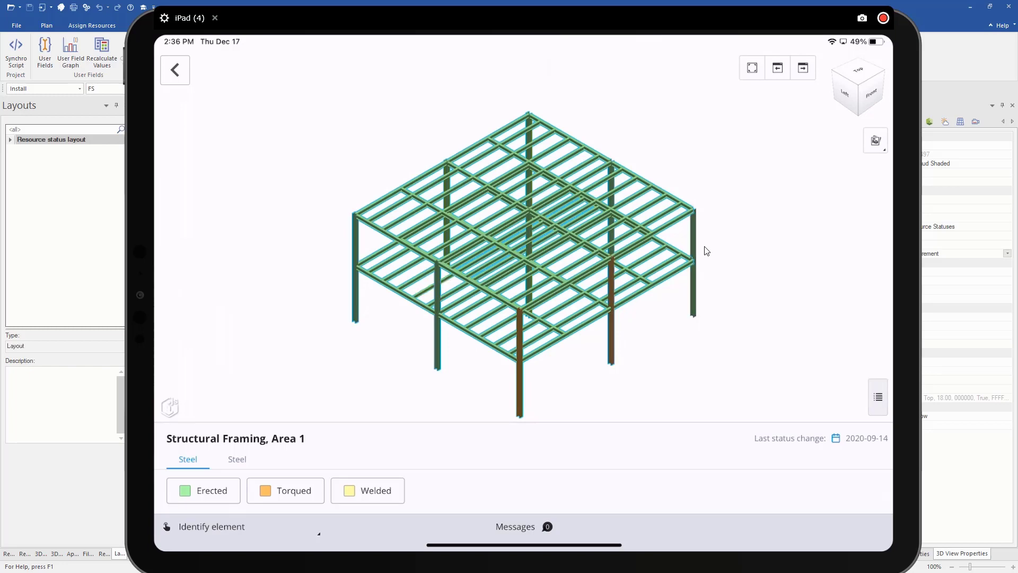
- Mark the right-front, front-left and left steel columns as Torqued, then check the Steel statuses
click(693, 263)
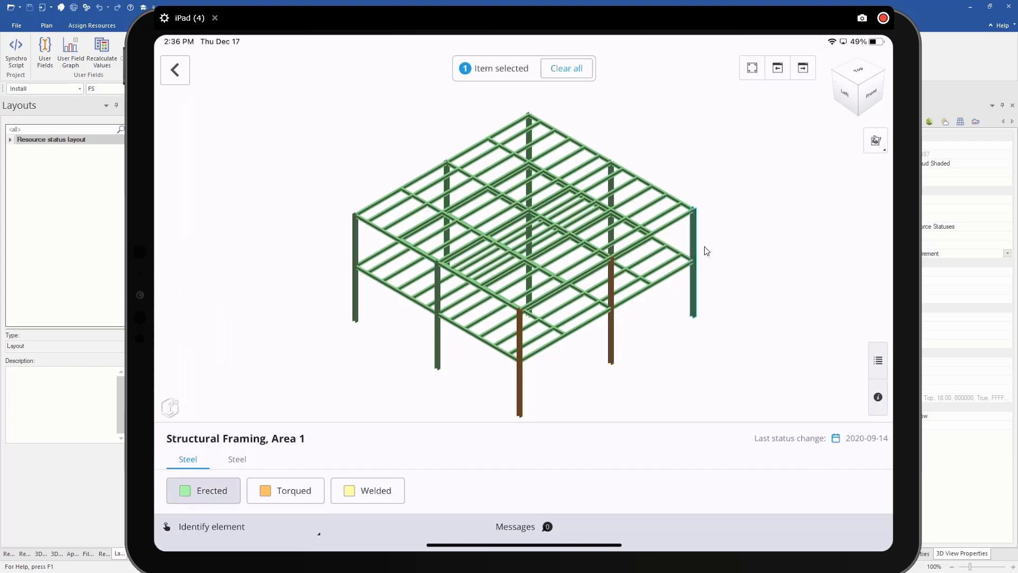
click(437, 318)
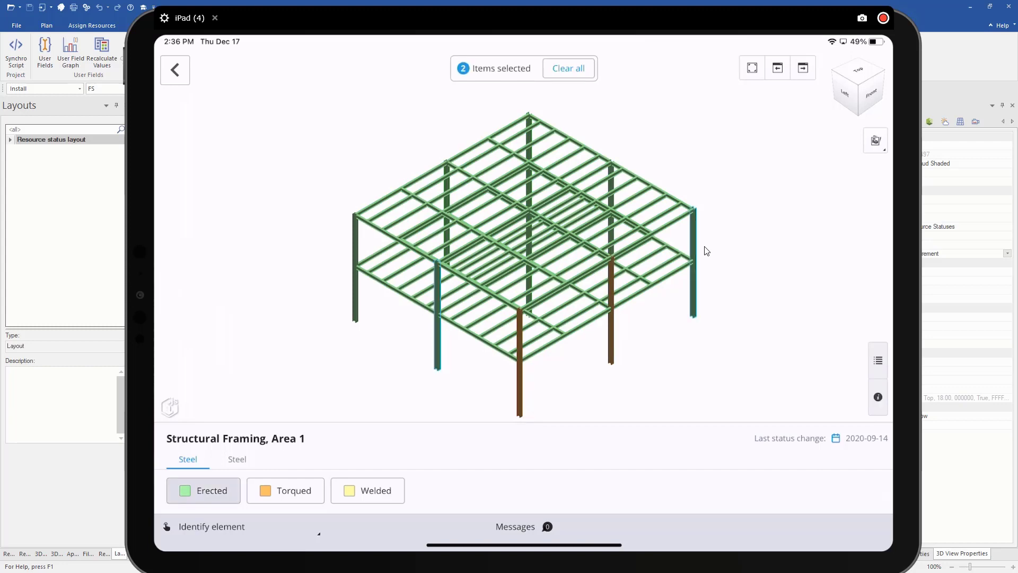
click(355, 265)
click(285, 489)
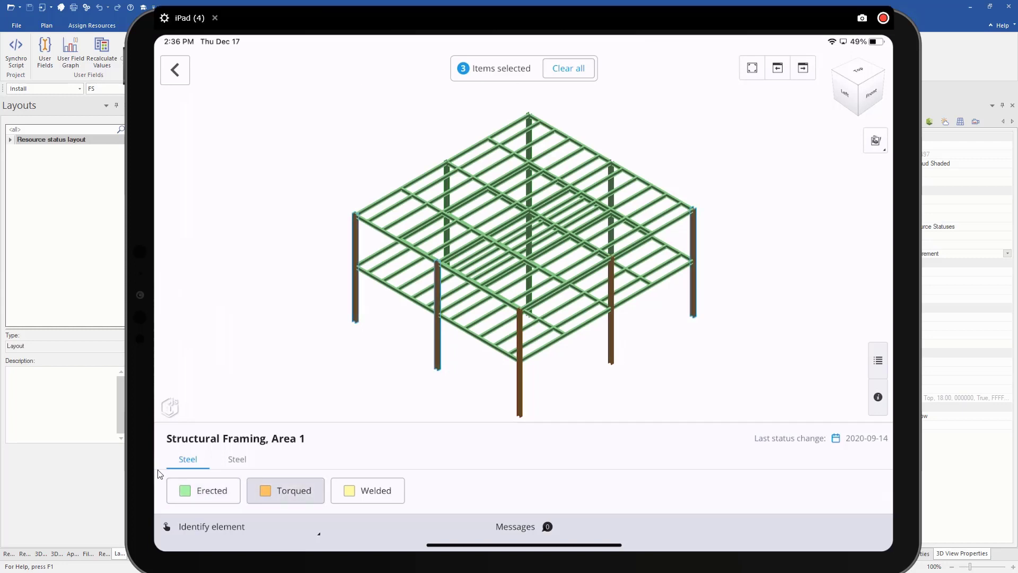
click(247, 449)
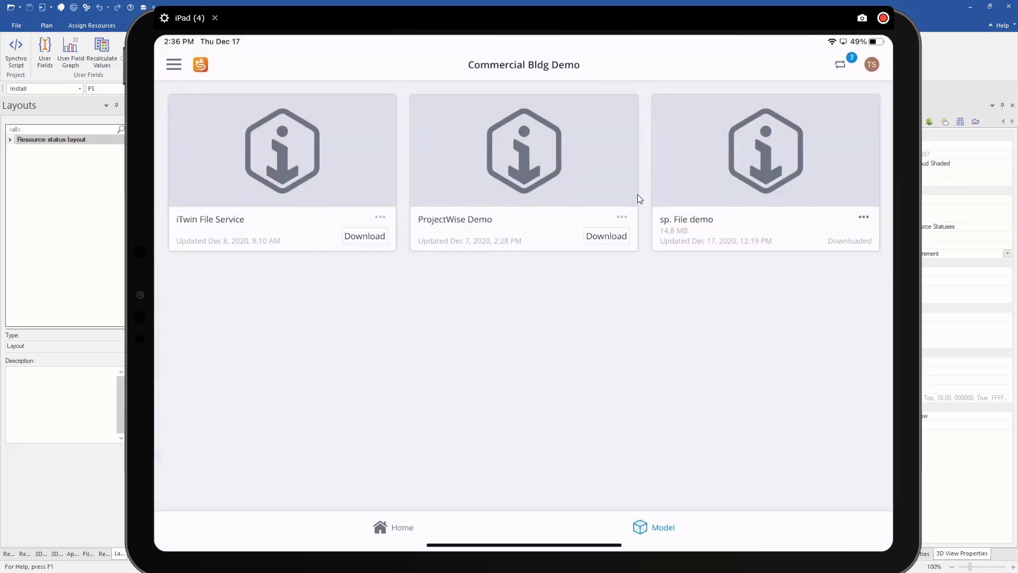
- Sync all pending status updates to the project
click(847, 61)
- Bring SYNCHRO 4D forward and orbit the Progress and Procurement views to inspect the updated colours
click(943, 75)
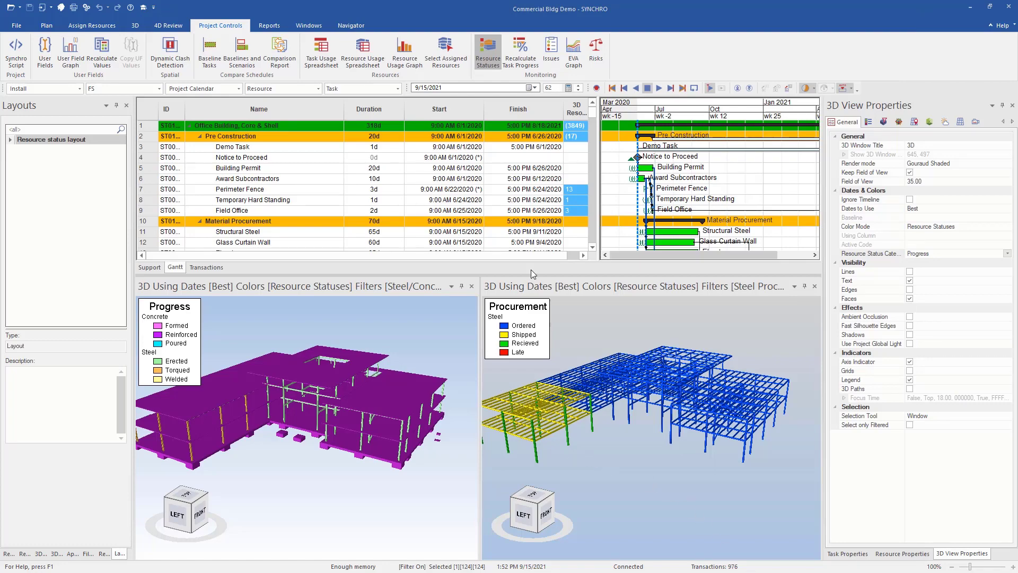
click(569, 451)
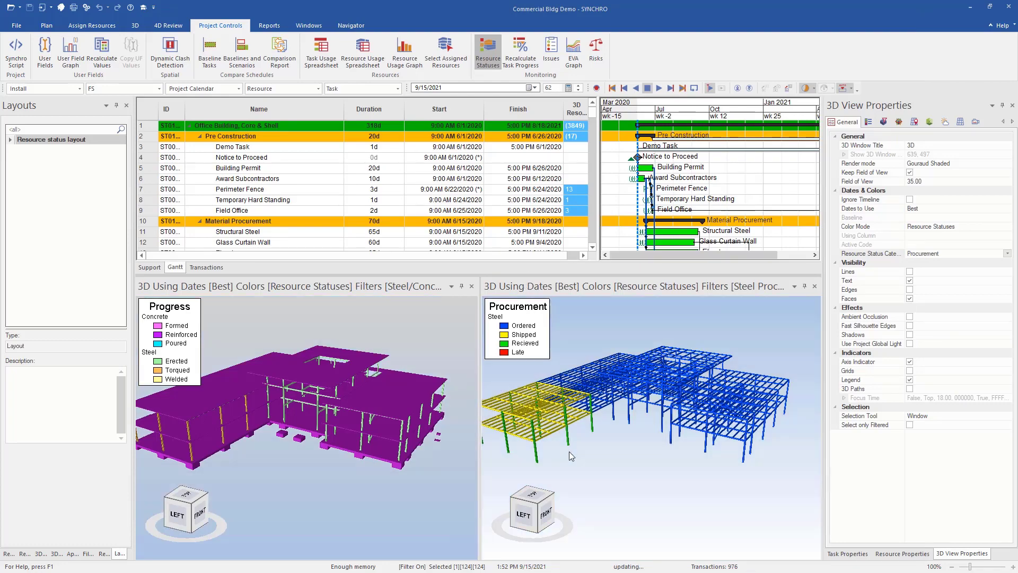
drag(569, 449, 423, 446)
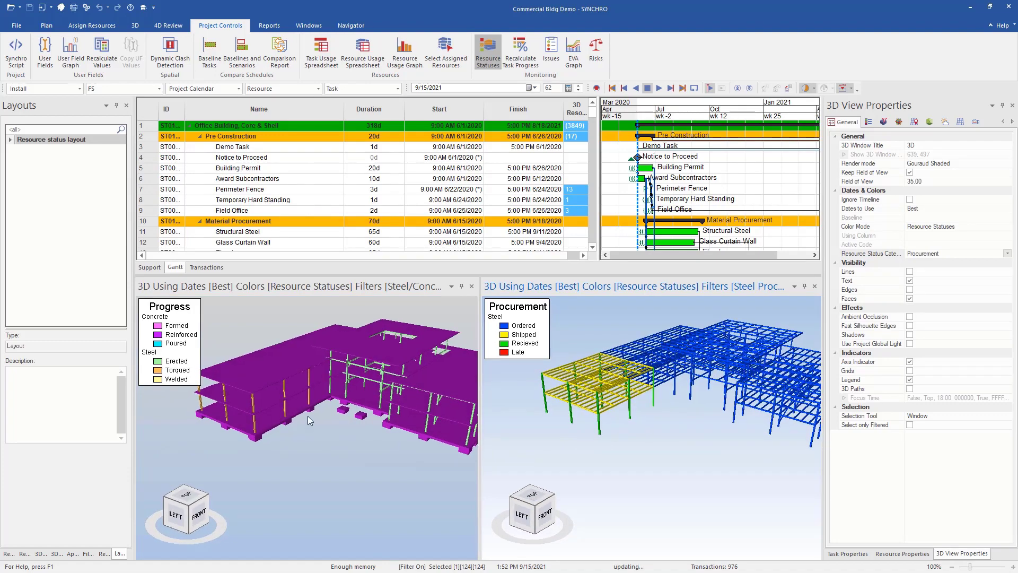
drag(311, 426, 407, 391)
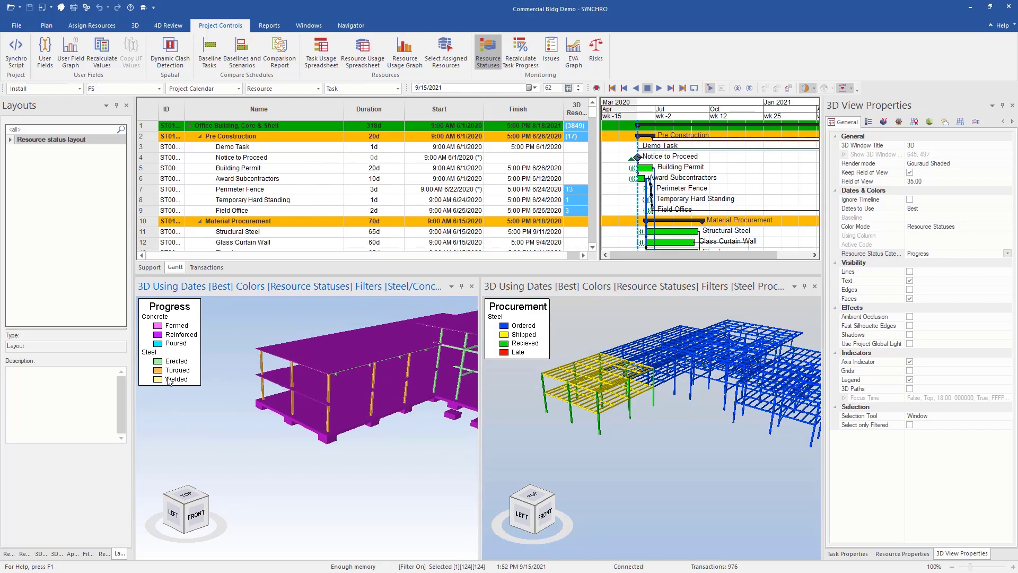
drag(266, 357, 300, 354)
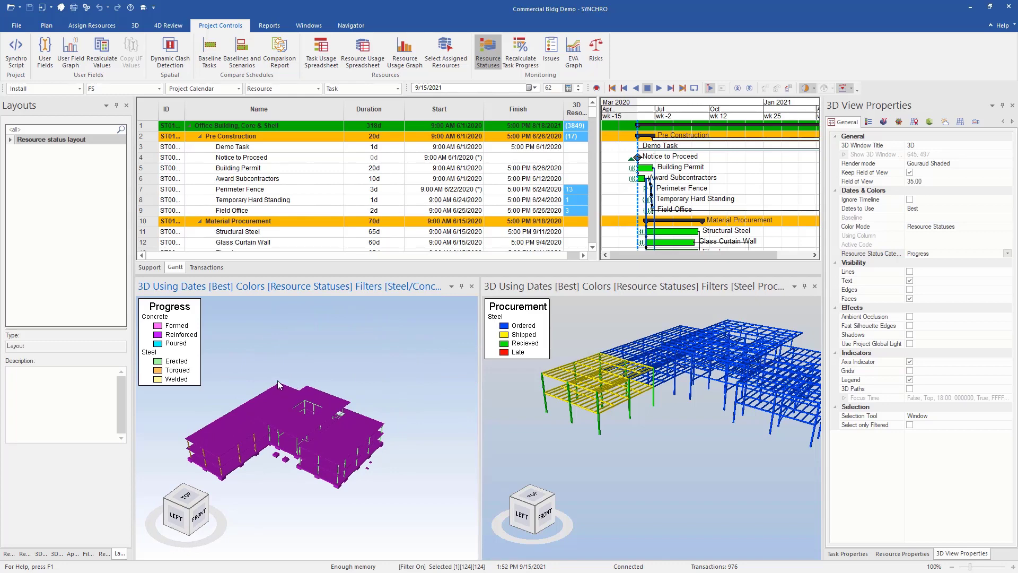
- Recalculate task progress from resource statuses and check the Gantt percentages
click(525, 58)
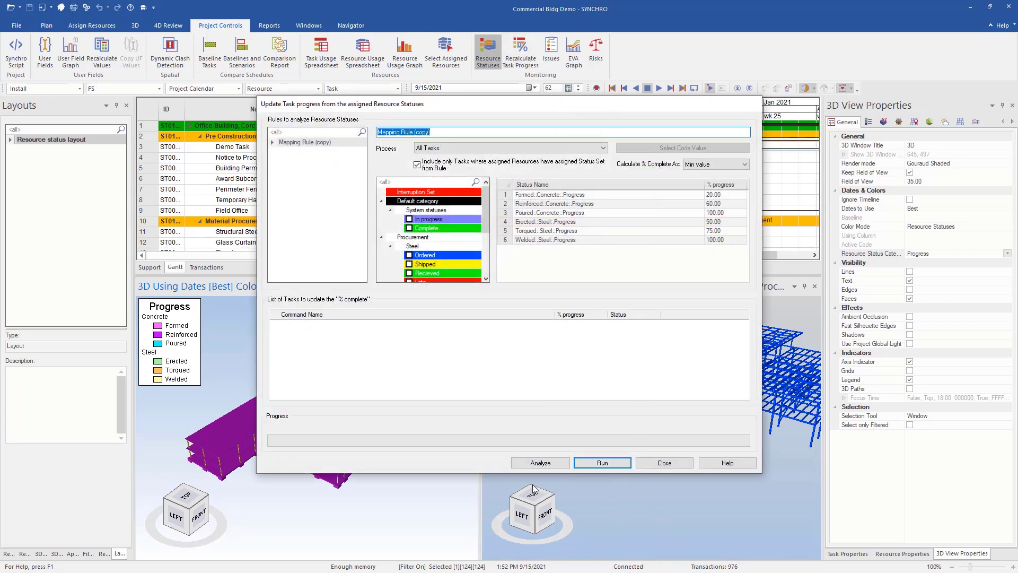
click(539, 463)
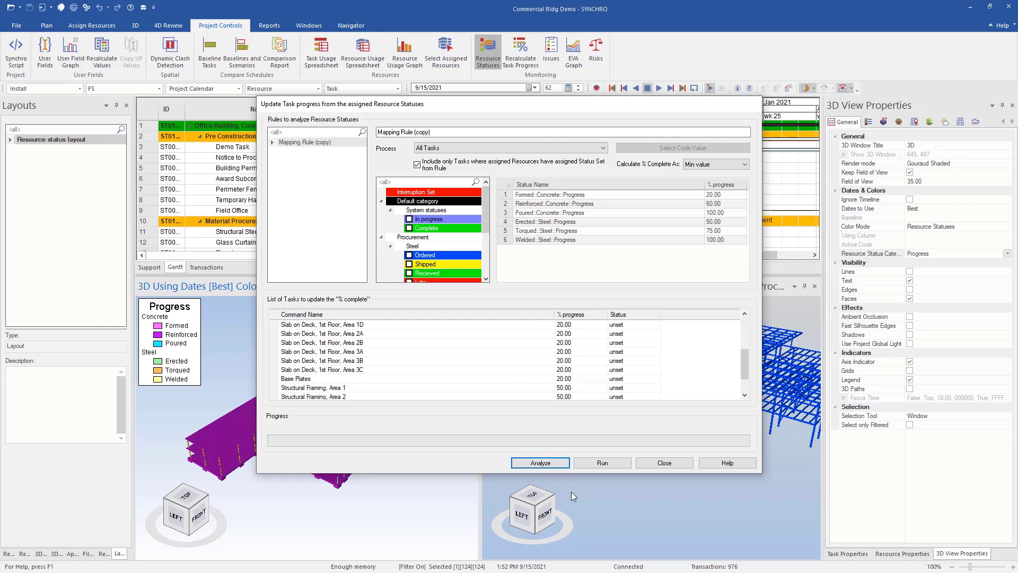
click(603, 462)
click(664, 463)
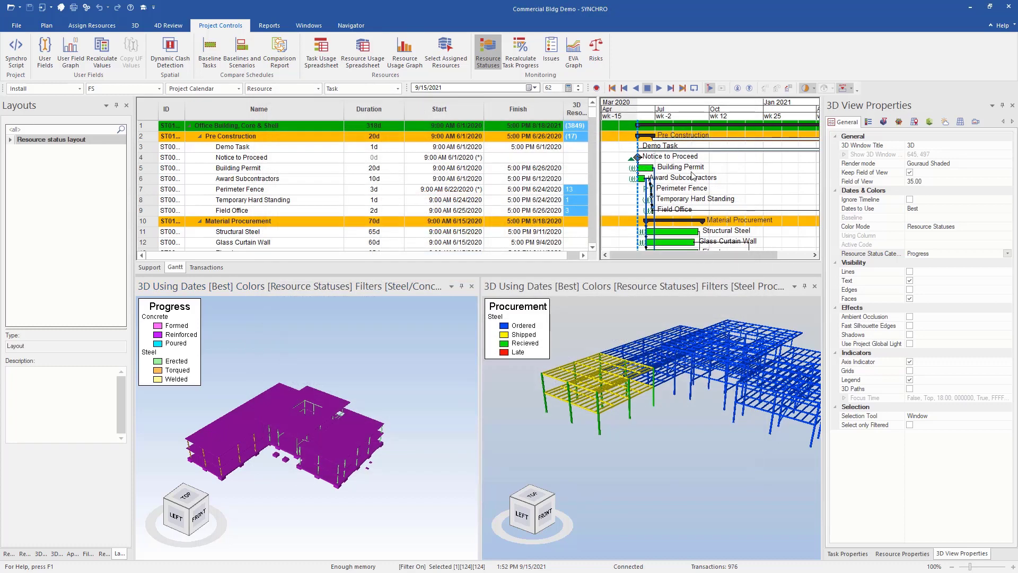
scroll(429, 193, down, 10)
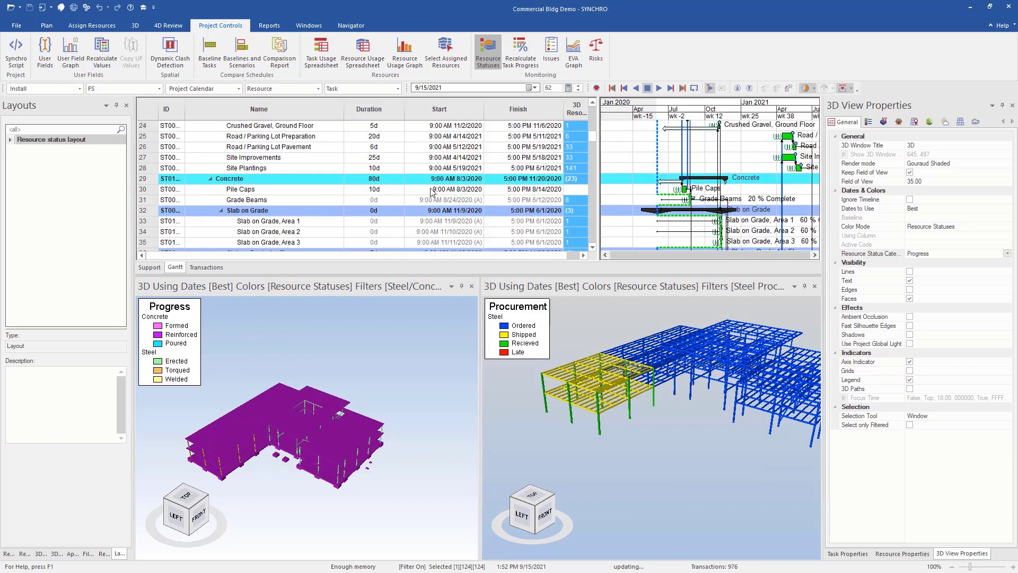